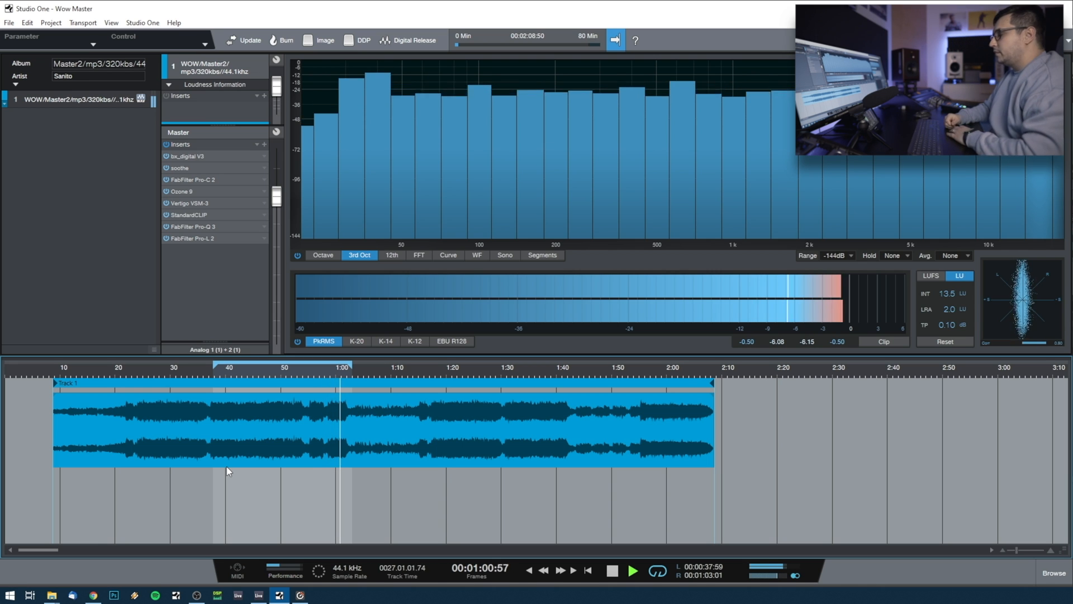
Open the FabFilter Pro-L 2 limiter on the master and play from the loop start while toggling the insert effects for comparison.
key(space)
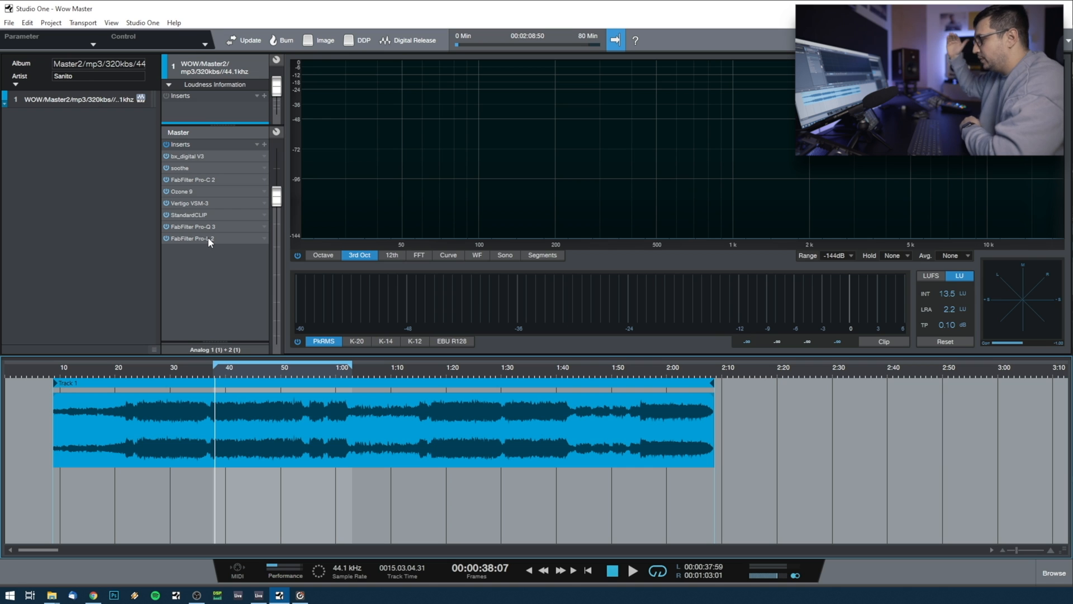
click(208, 238)
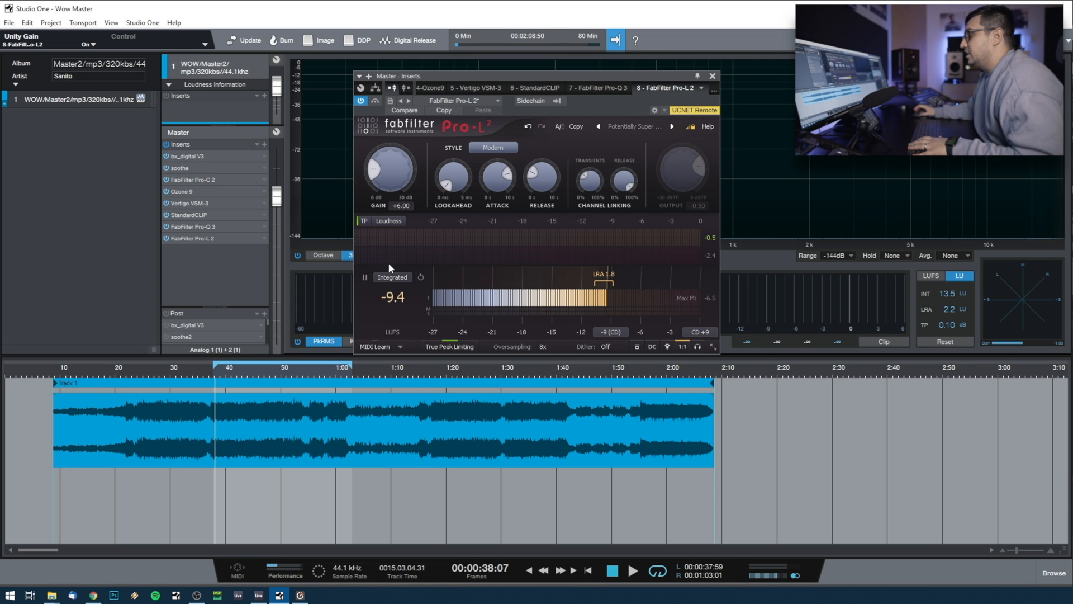
click(213, 376)
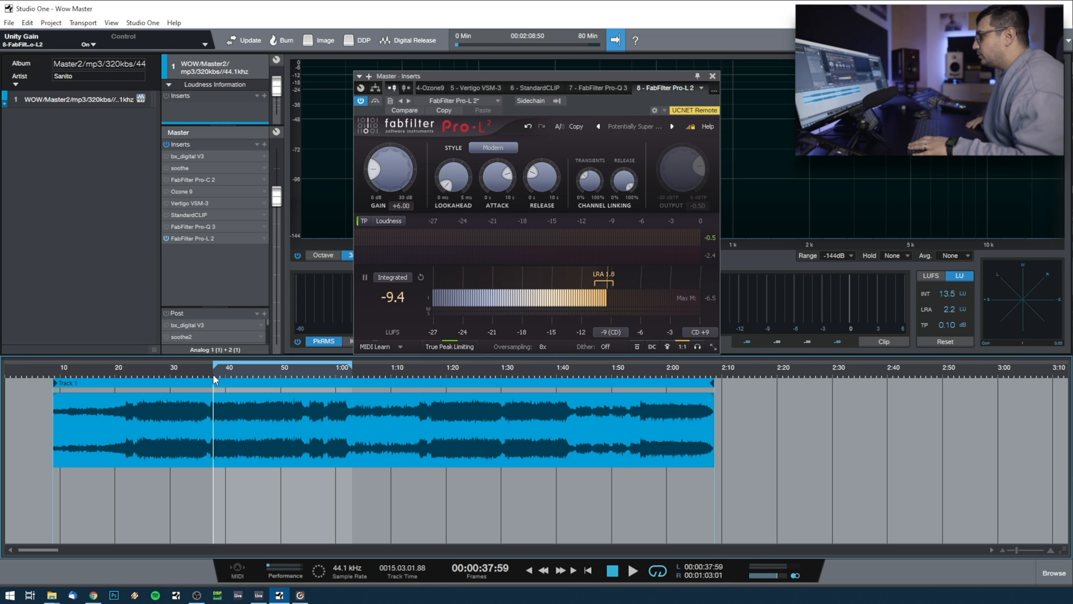
key(space)
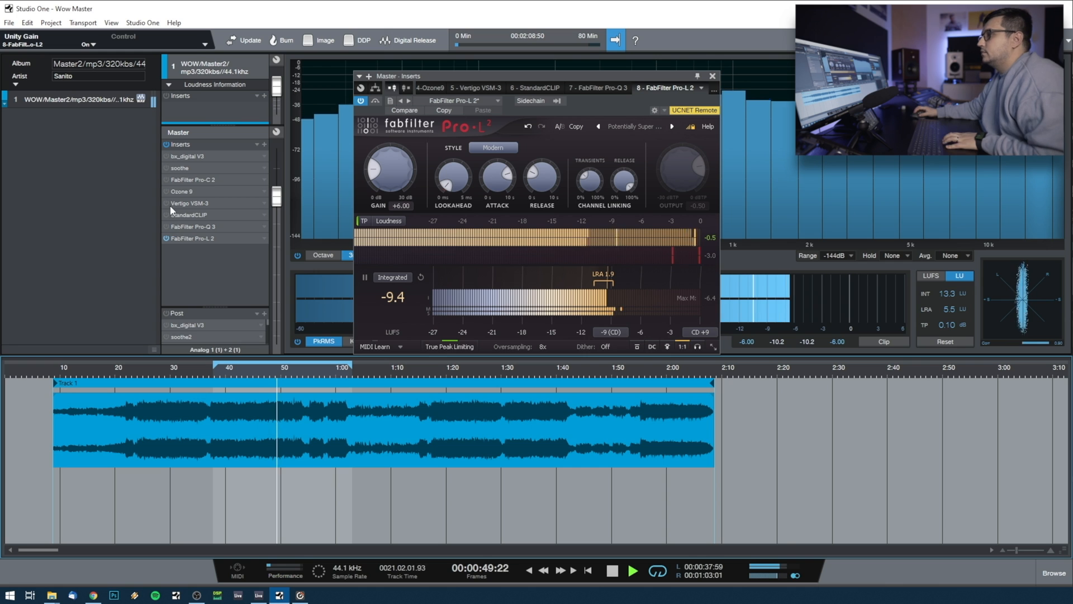
drag(167, 157, 166, 227)
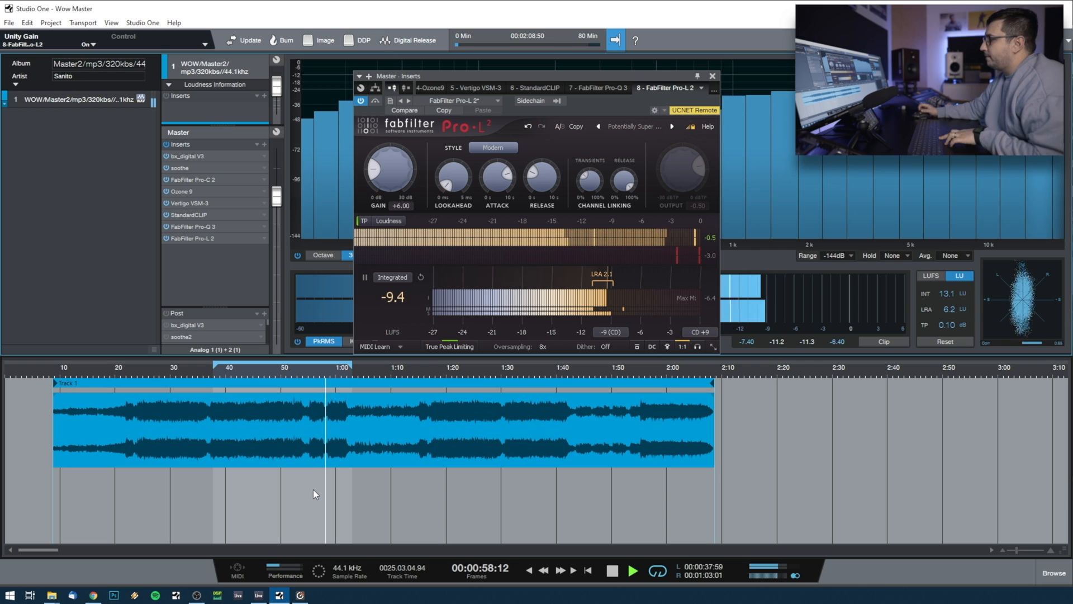
key(space)
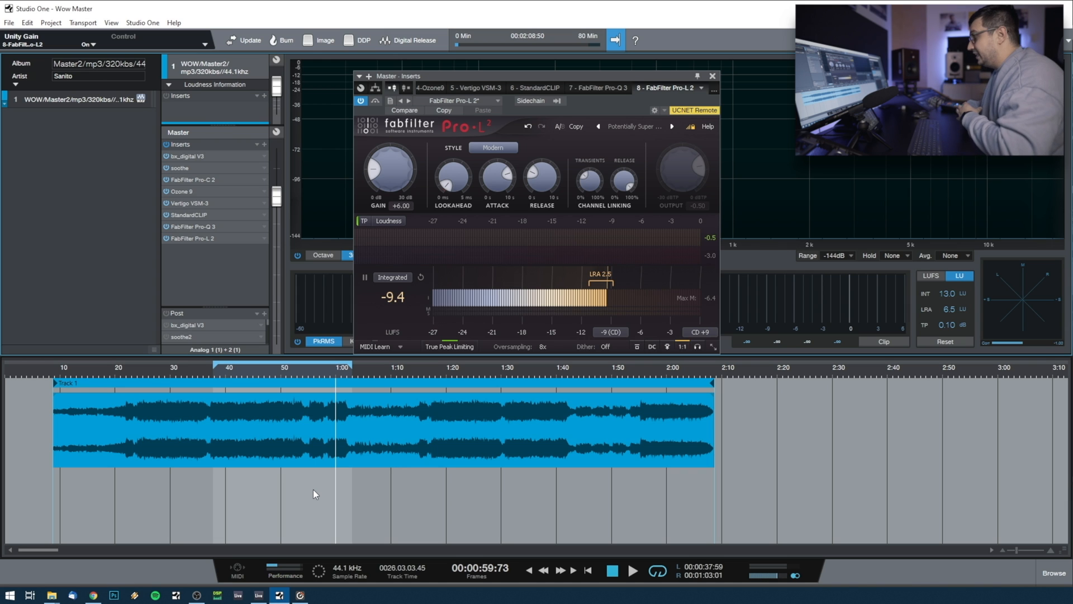
Close the limiter, leave only bx_digital V3 active among the master inserts, and open its interface.
click(222, 241)
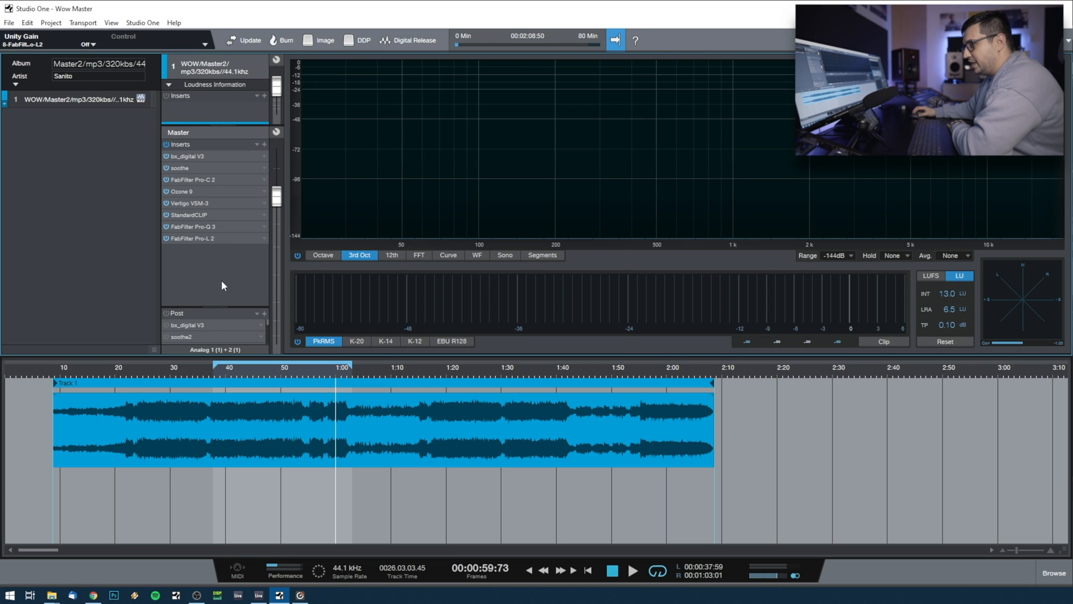
alt+click(167, 157)
double_click(196, 157)
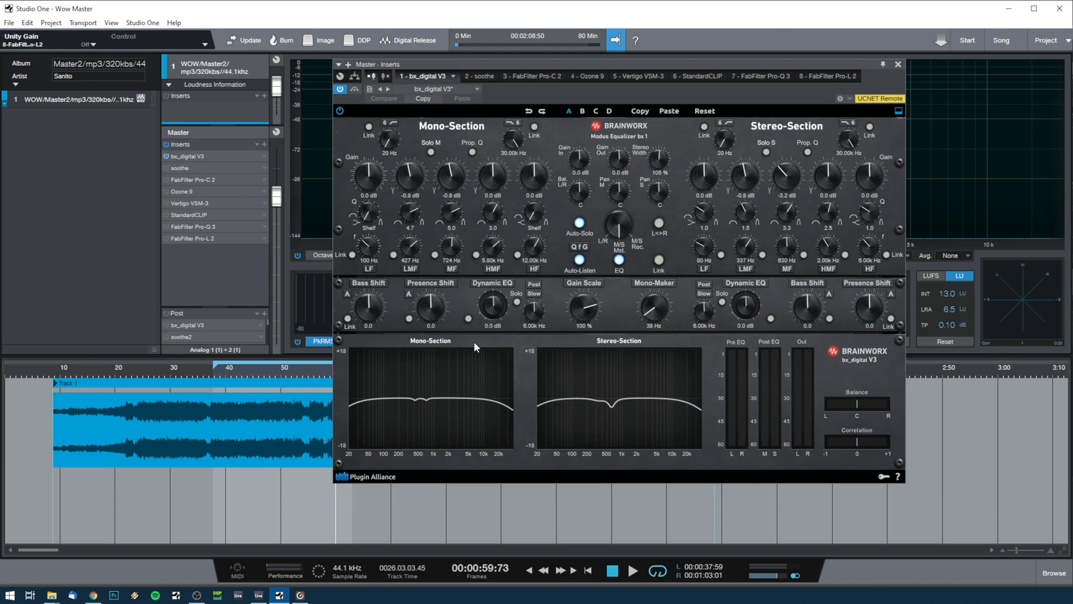
Play from the loop start with the bx_digital V3 mono section soloed, auditioning the 427 Hz LMF and 724 Hz MF bands.
click(224, 379)
click(431, 151)
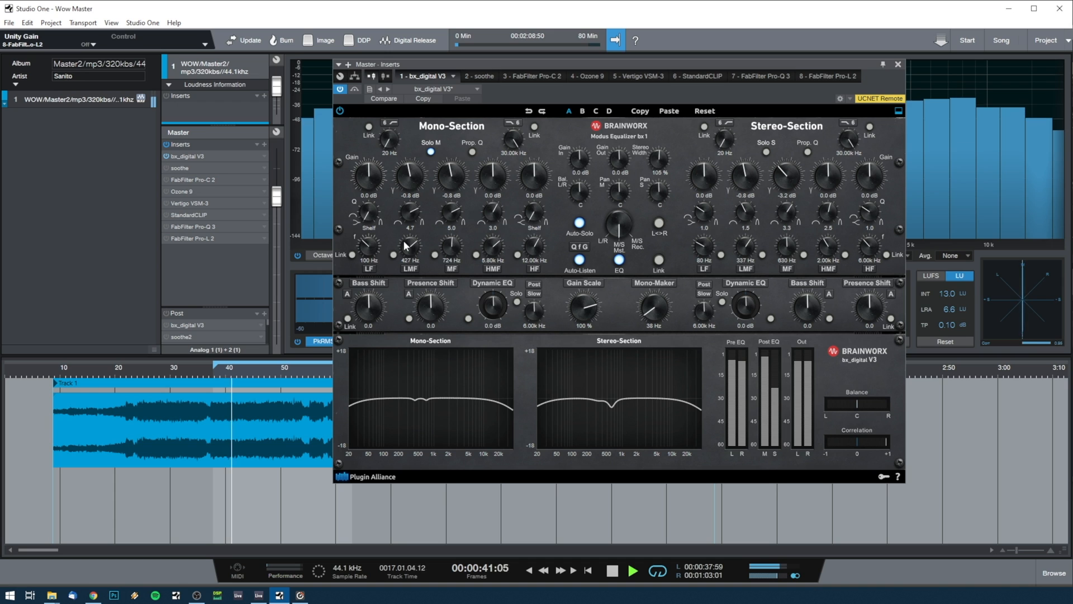
drag(407, 249, 450, 252)
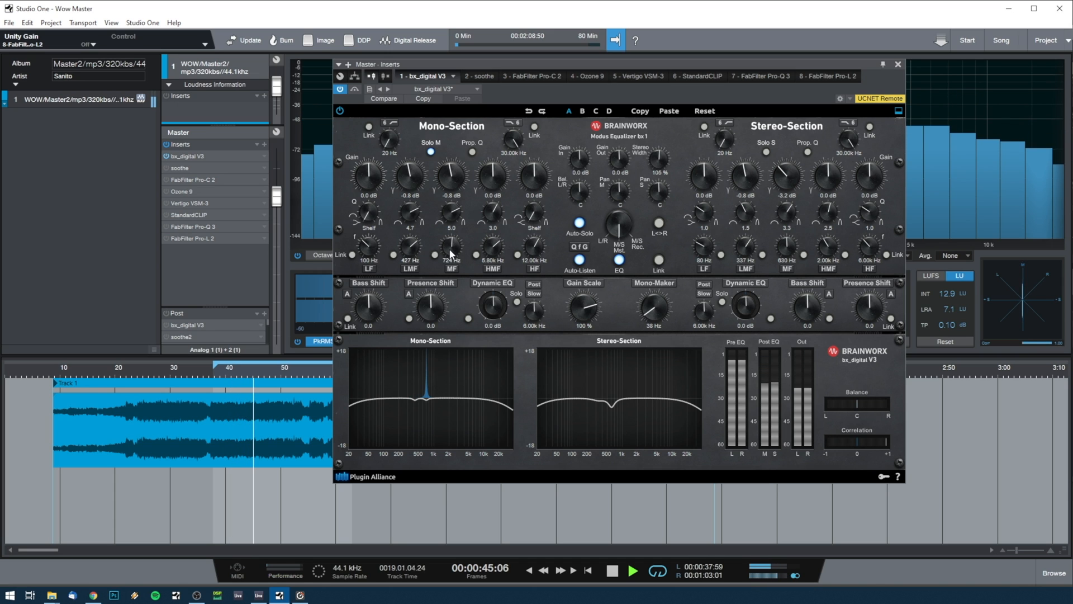
key(space)
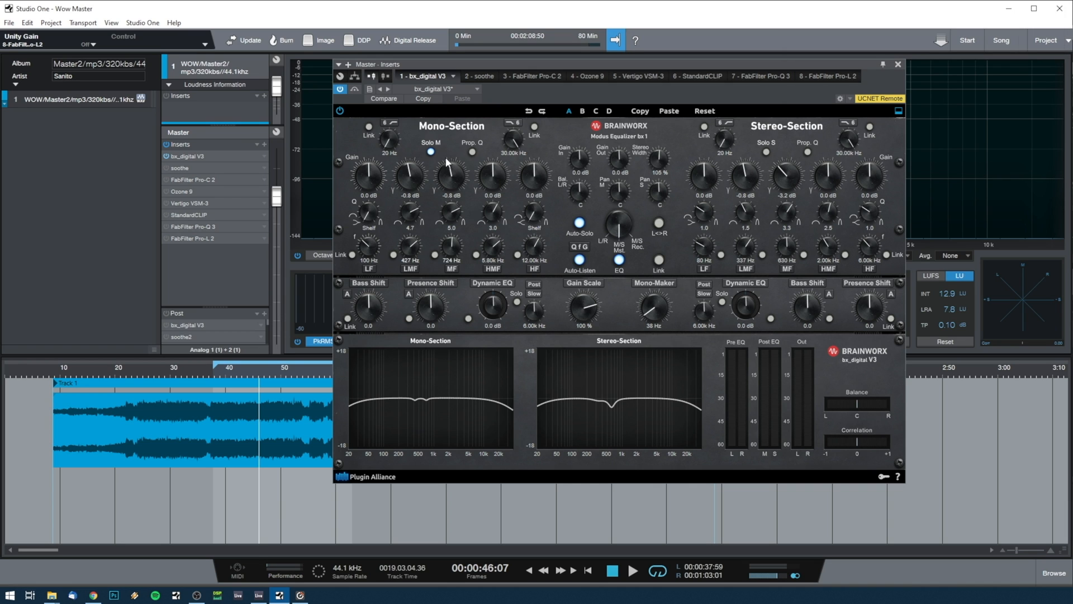
Solo the stereo section during playback and audition its 337 Hz LMF and 630 Hz MF bands.
click(767, 152)
key(space)
drag(746, 249, 785, 252)
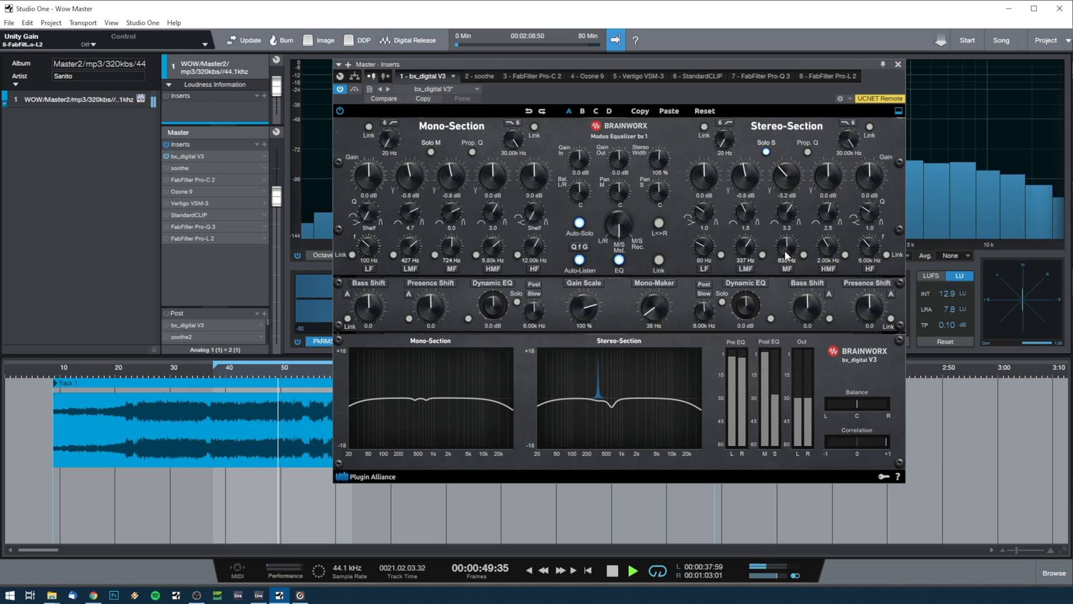
drag(785, 252, 773, 270)
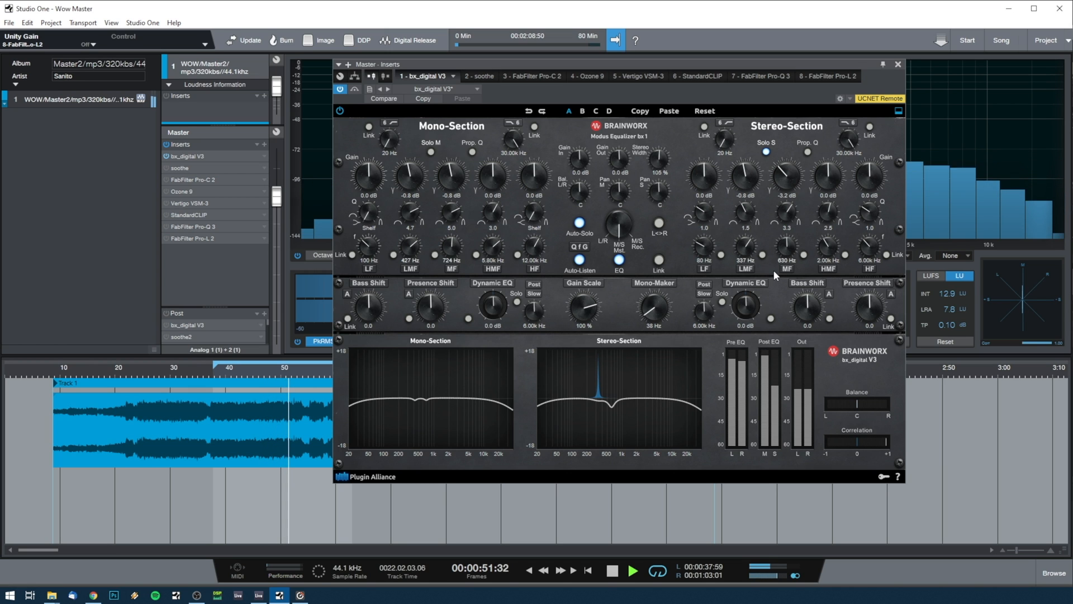
key(space)
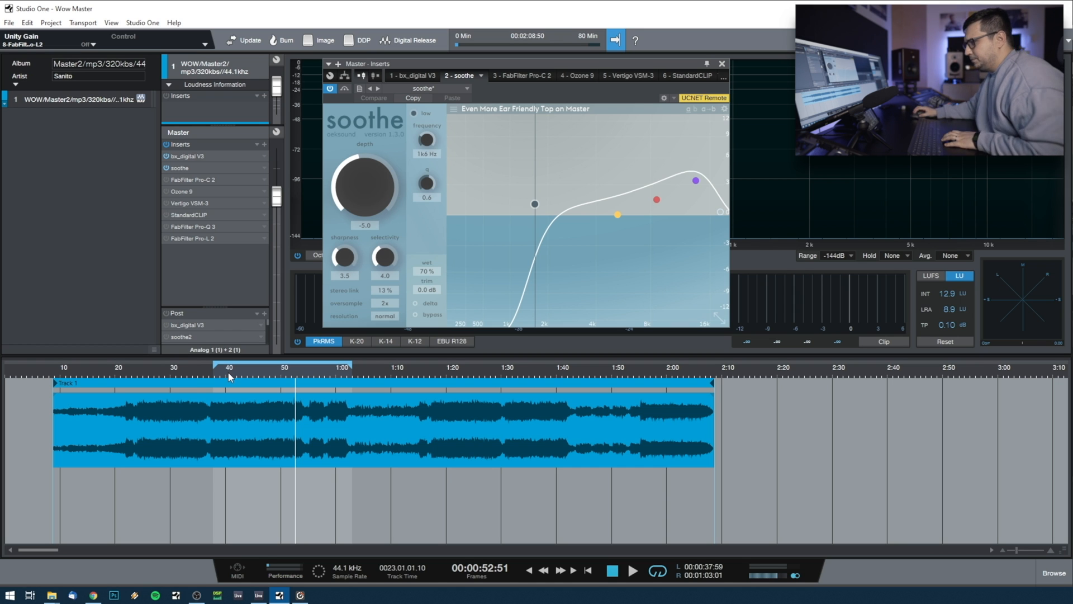
Play the loop from its start through soothe, comparing the processed sound with the soloed delta signal.
click(214, 474)
key(space)
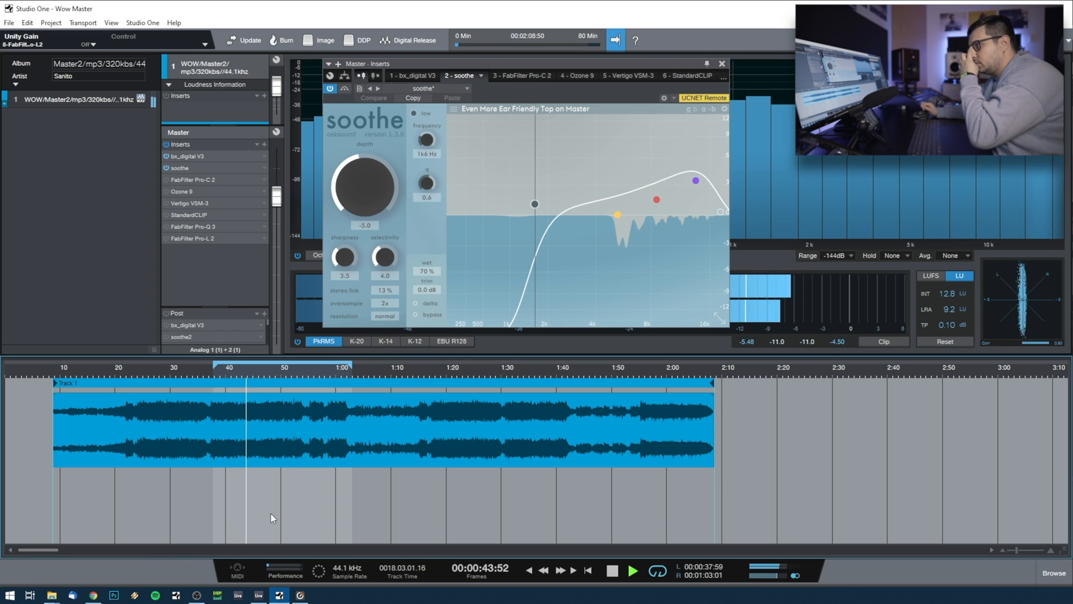
key(space)
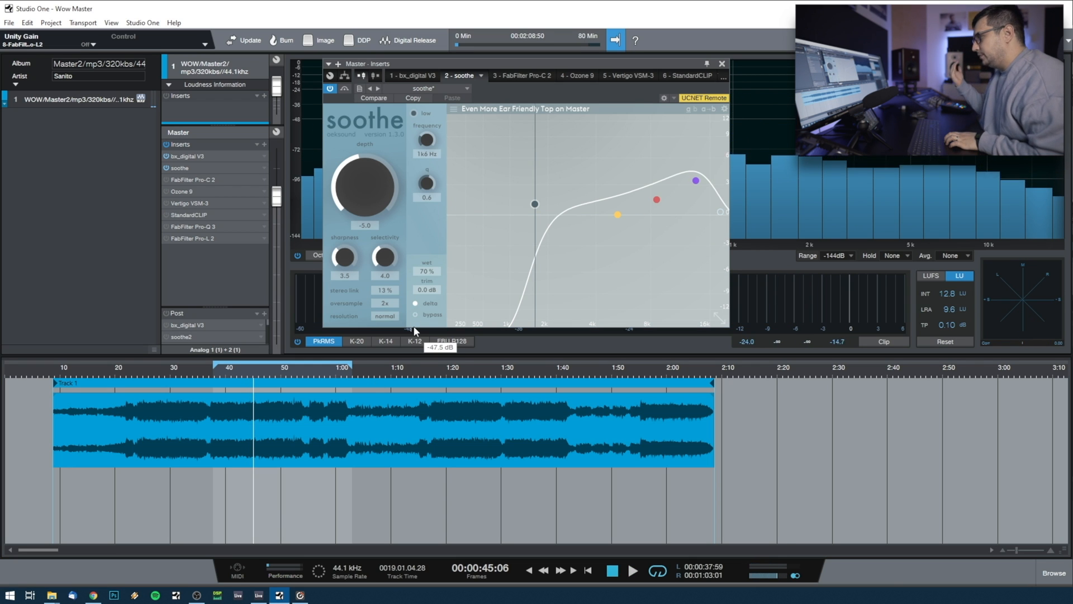
key(space)
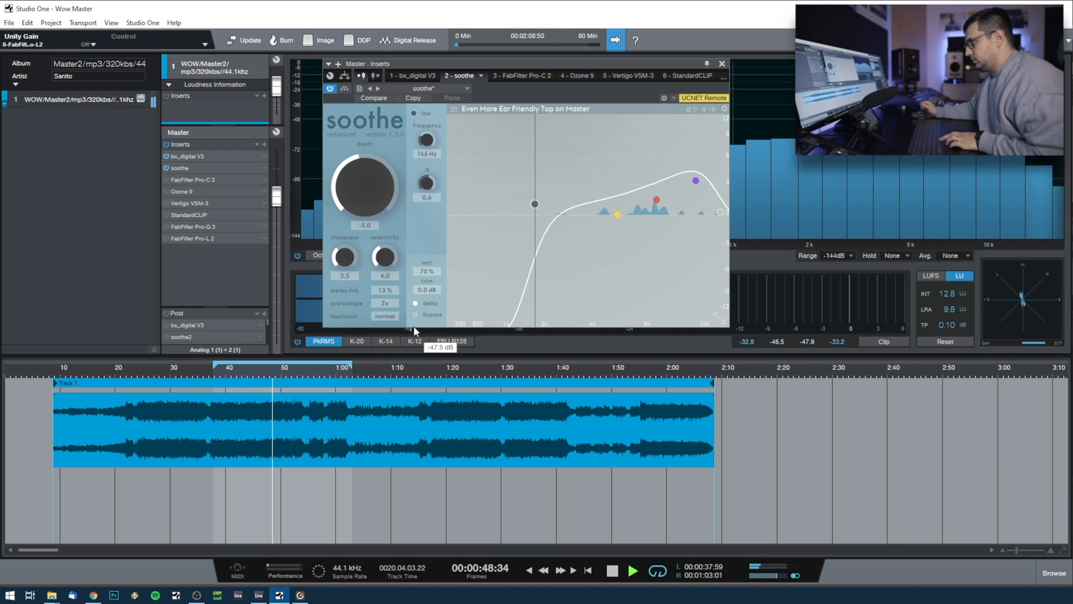
key(space)
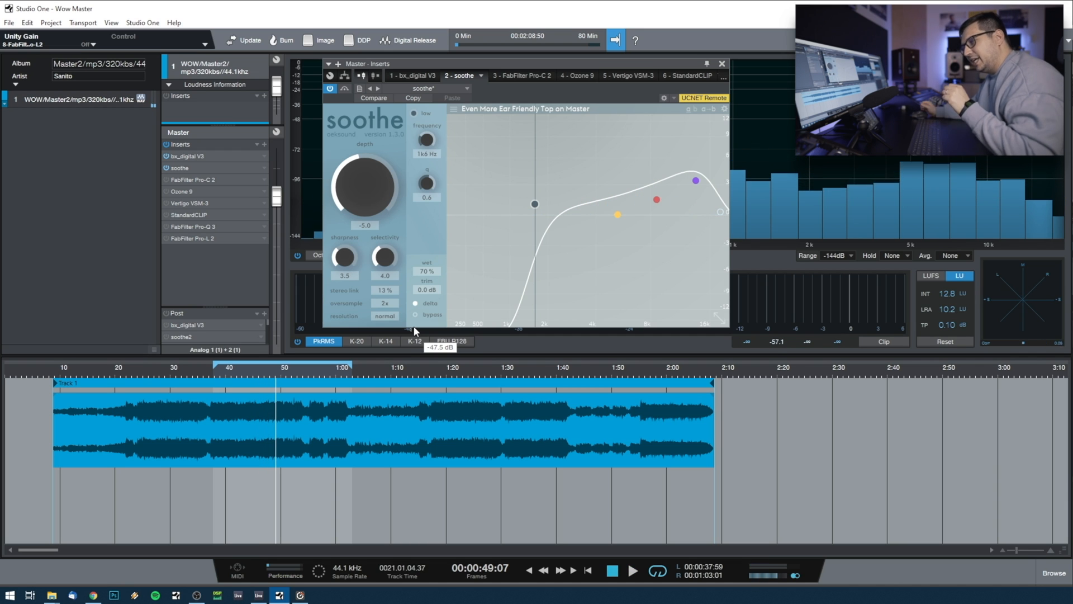
key(space)
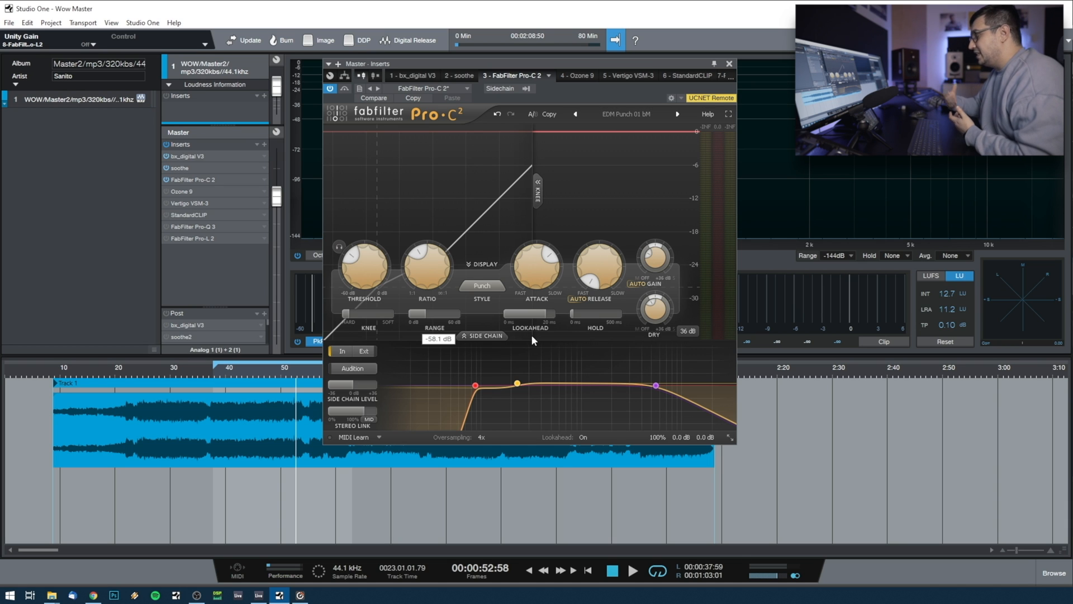
Inspect the dry gain of FabFilter Pro-C 2 and its EDM Punch 01 bM preset among the mastering presets.
mouse_move(663, 315)
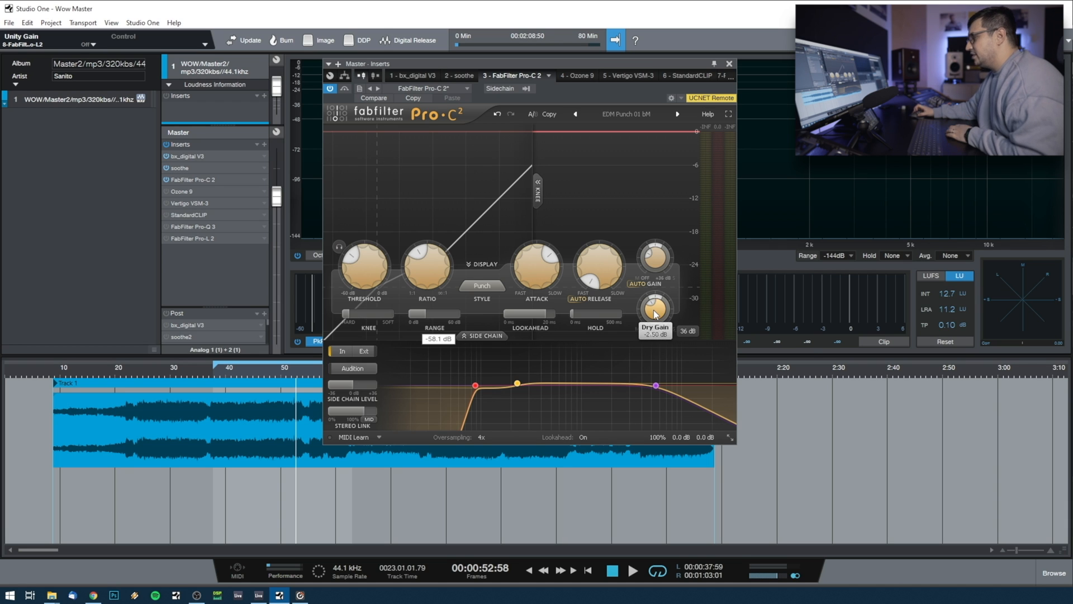
click(626, 114)
mouse_move(615, 168)
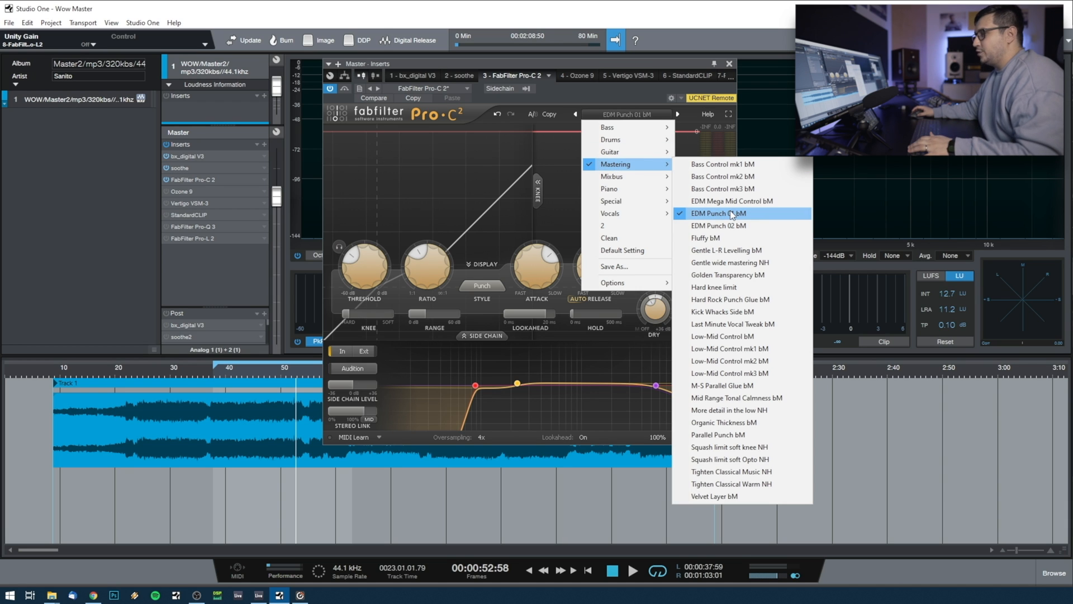
click(212, 373)
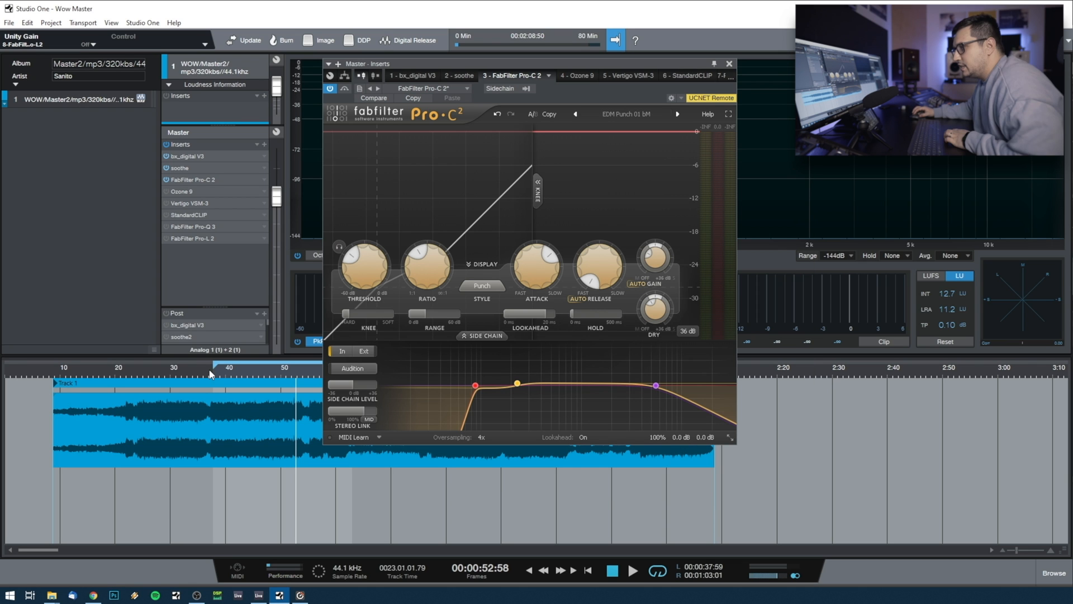
Play from the loop start, bypass and re-enable FabFilter Pro-C 2 to compare the sound, and close the compressor.
click(213, 373)
key(space)
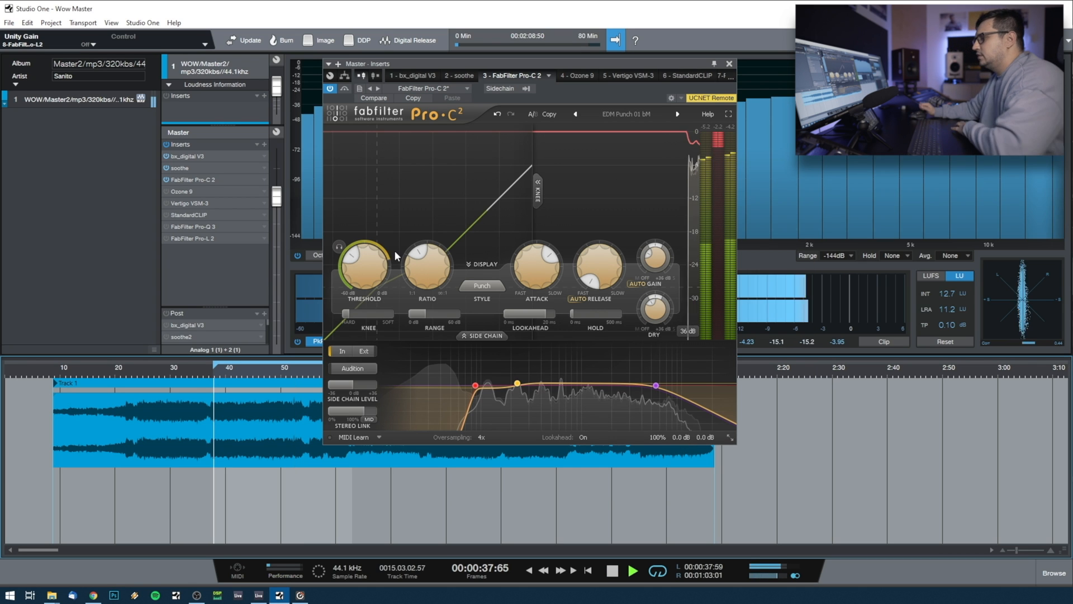
click(344, 89)
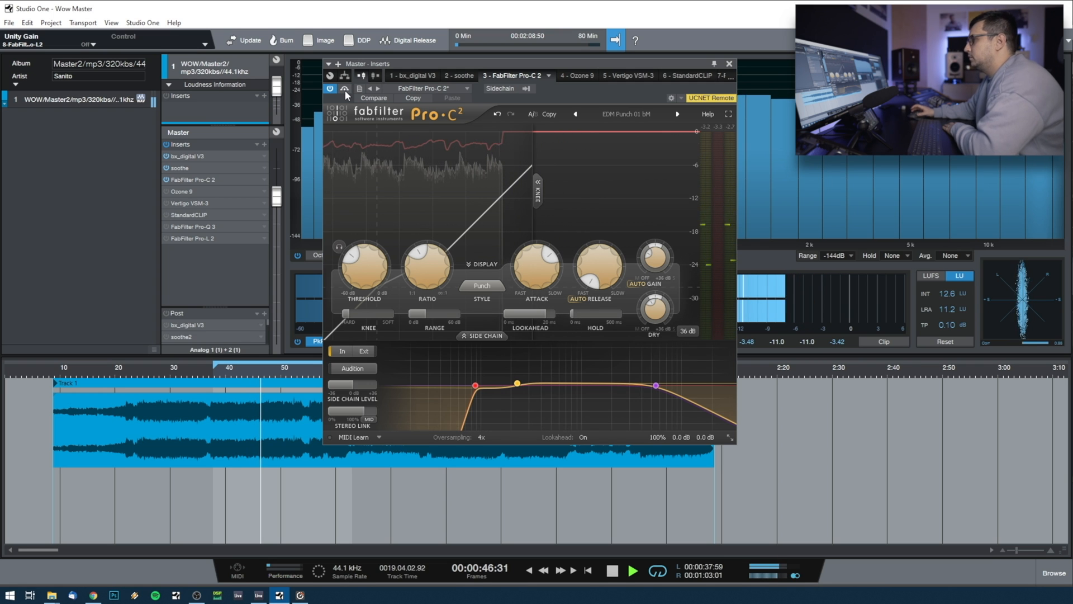
click(345, 89)
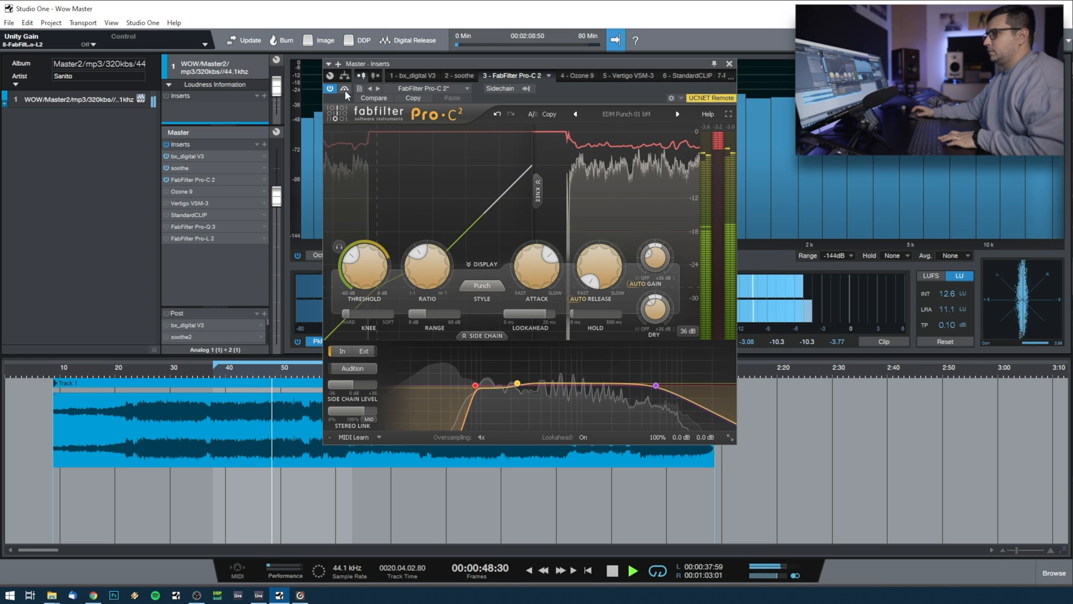
key(space)
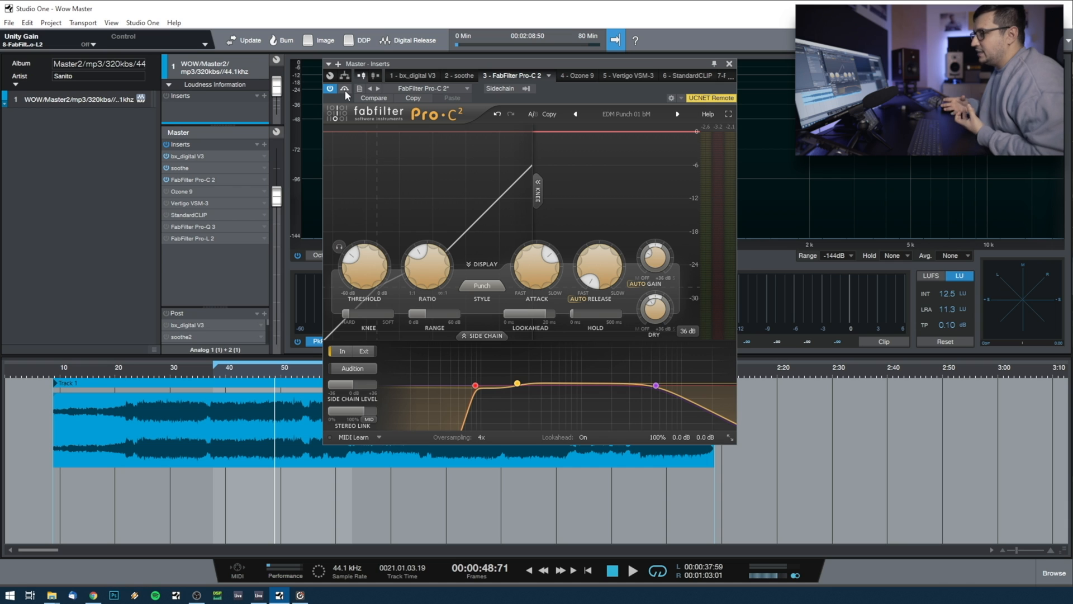
click(729, 63)
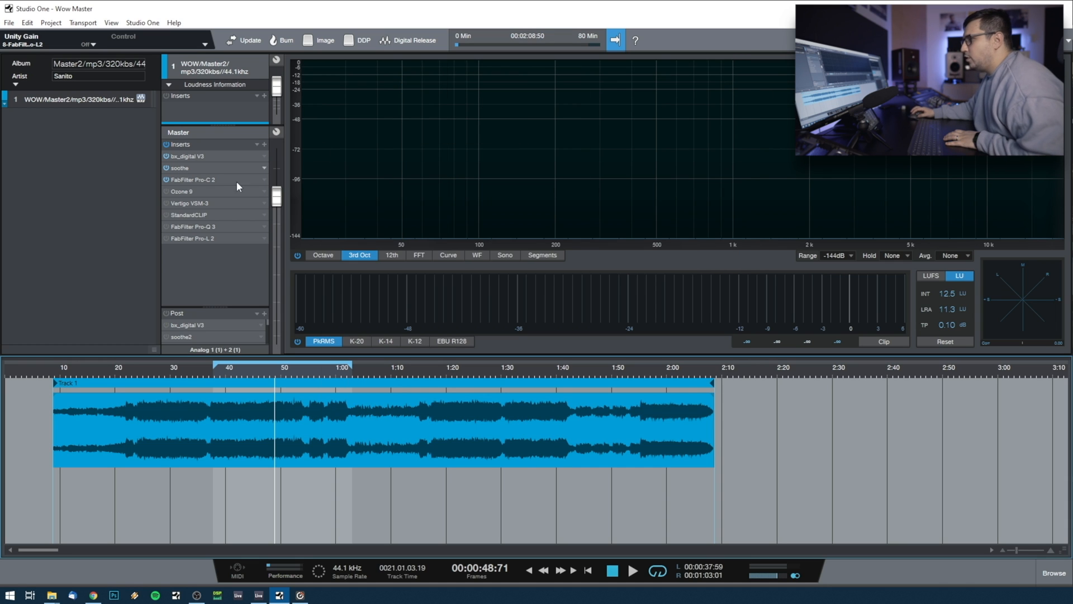
Open Ozone 9, view its Equalizer 1 curve, and examine the 222 Hz bell band of its Dynamic EQ during playback.
click(179, 192)
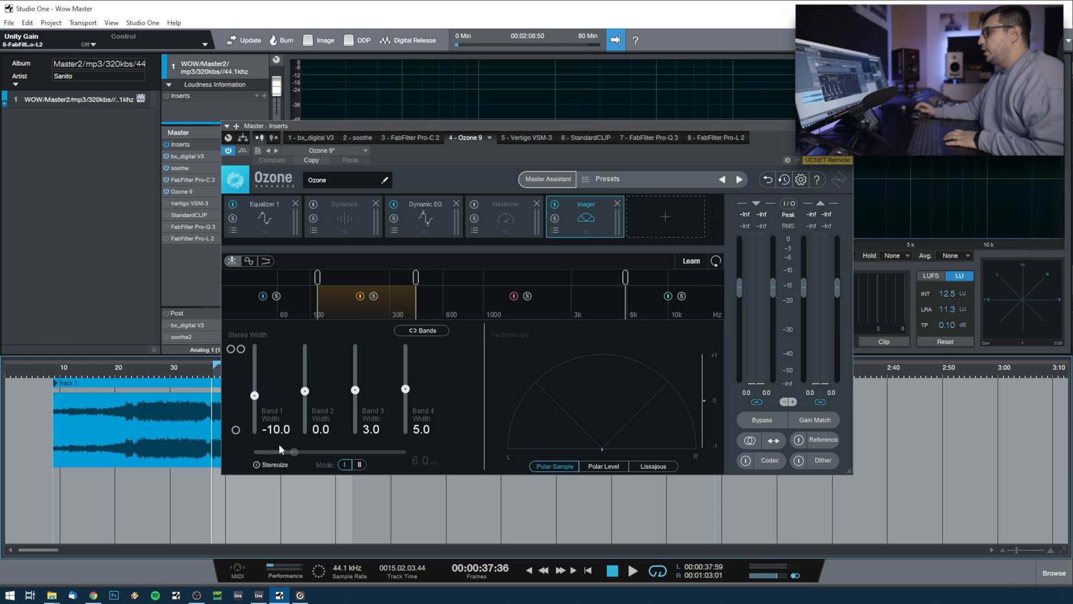
click(264, 218)
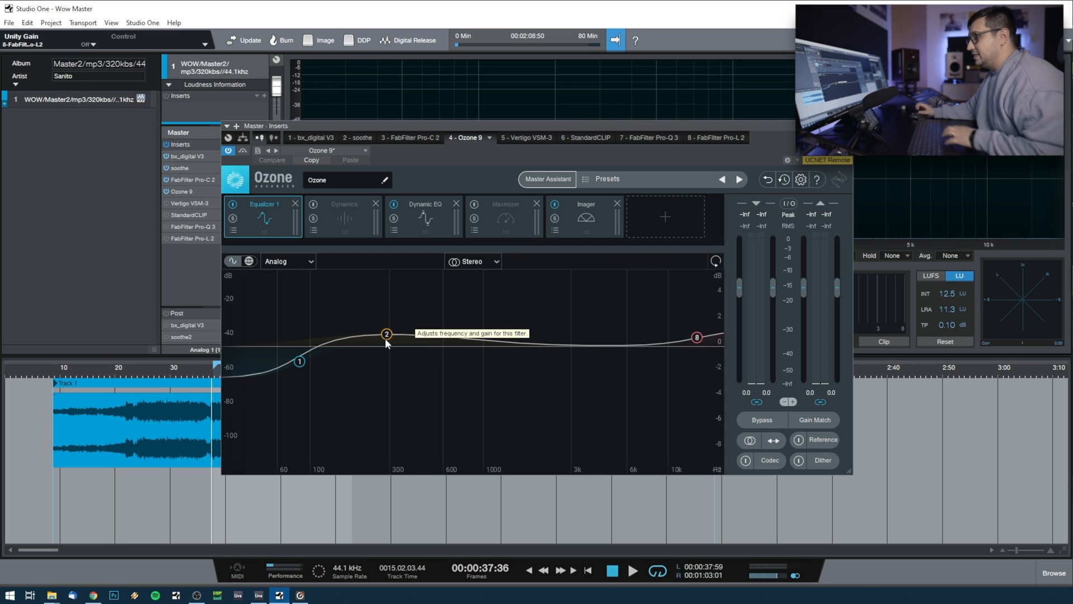
click(414, 221)
key(space)
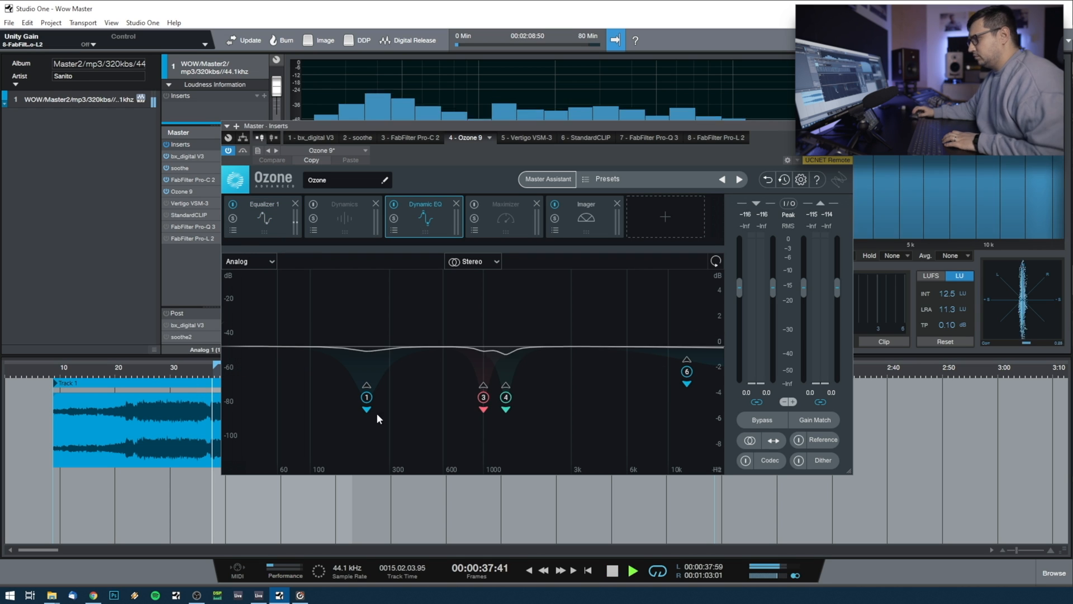
click(370, 397)
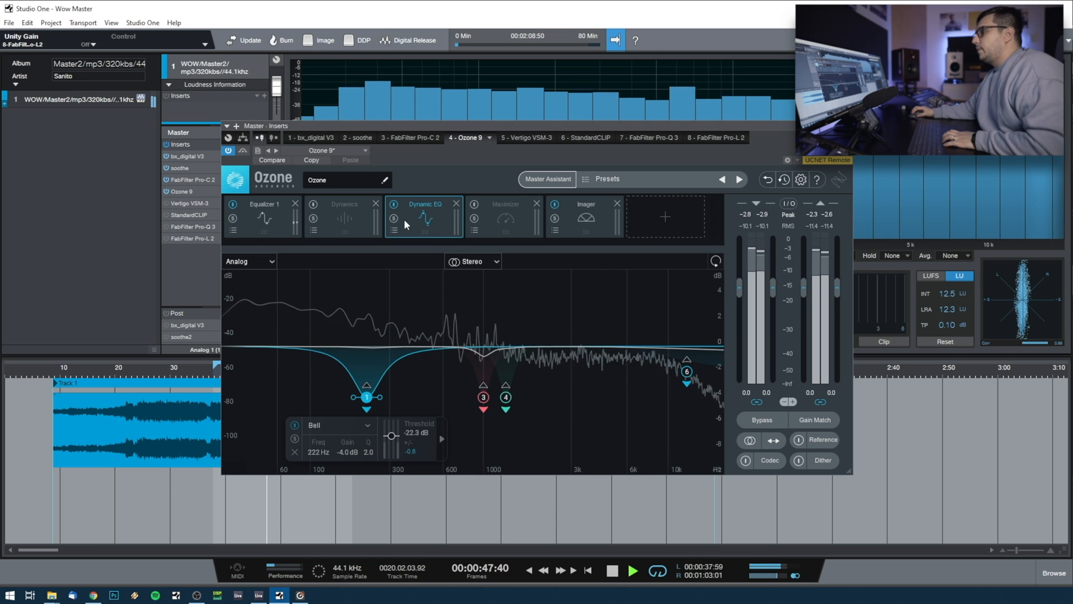
View the Imager module of Ozone 9 and audition its stereo width bands soloed one at a time.
click(582, 222)
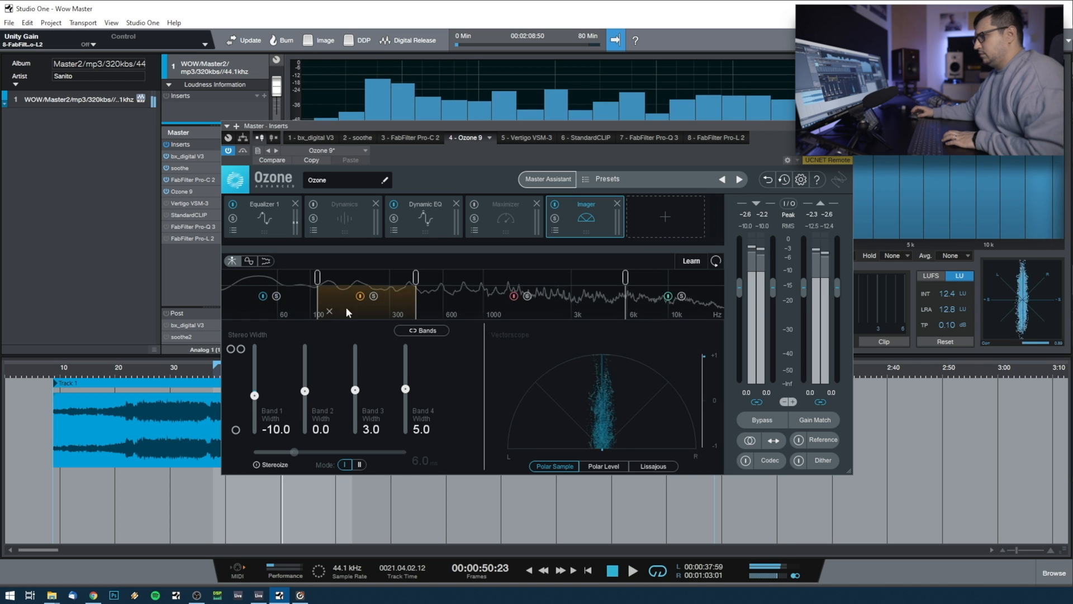
key(space)
key(space)
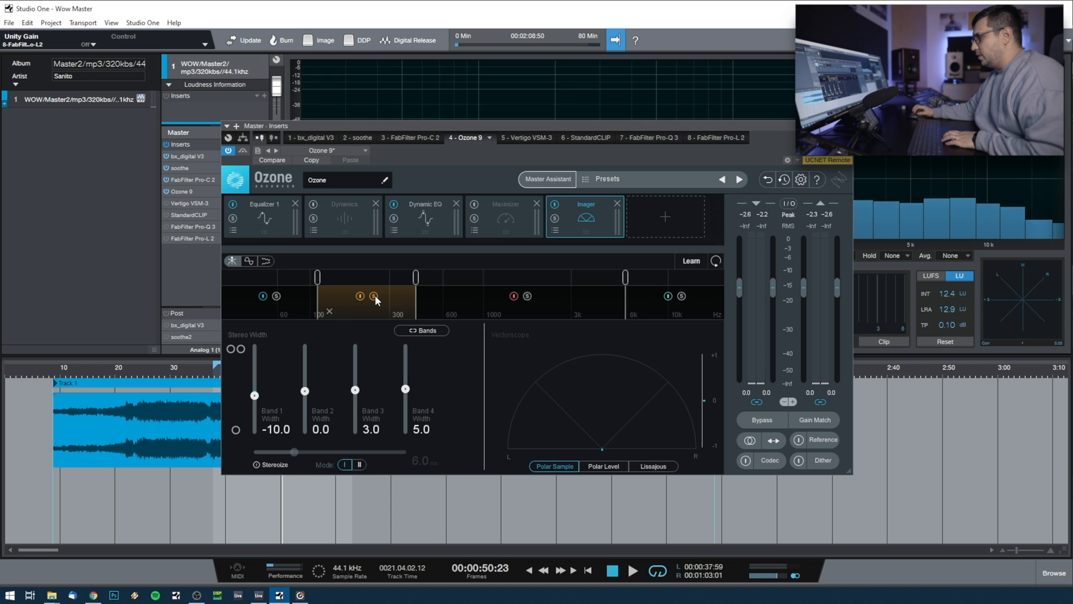
key(space)
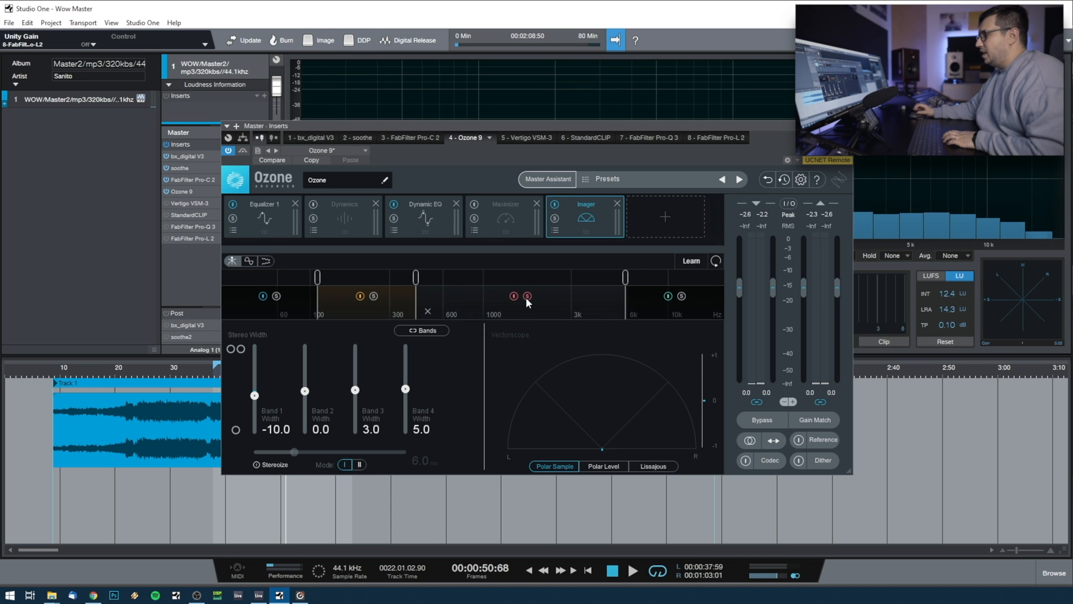
key(space)
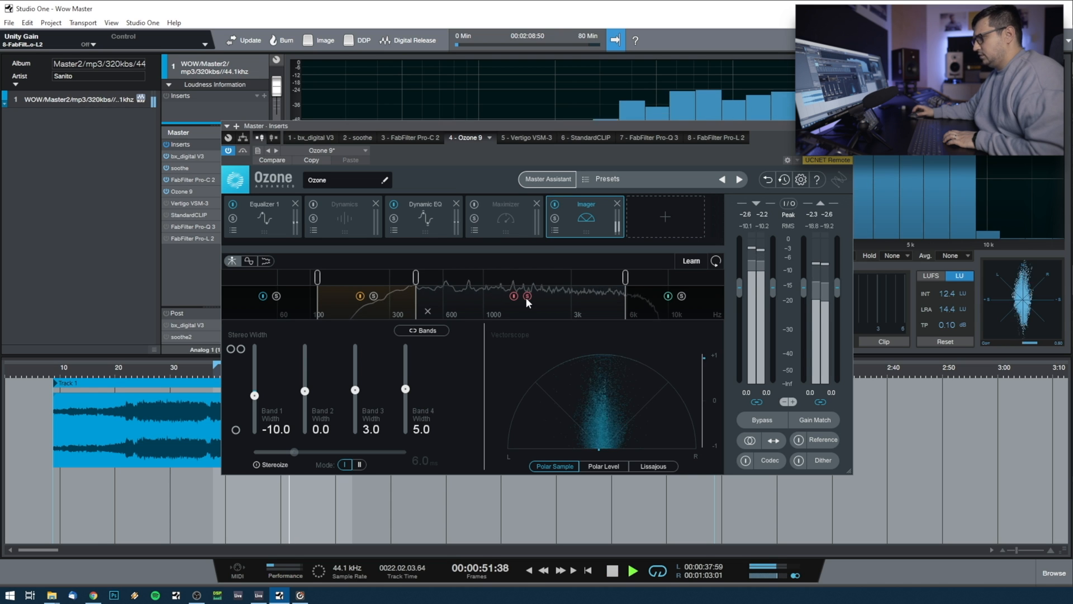
key(space)
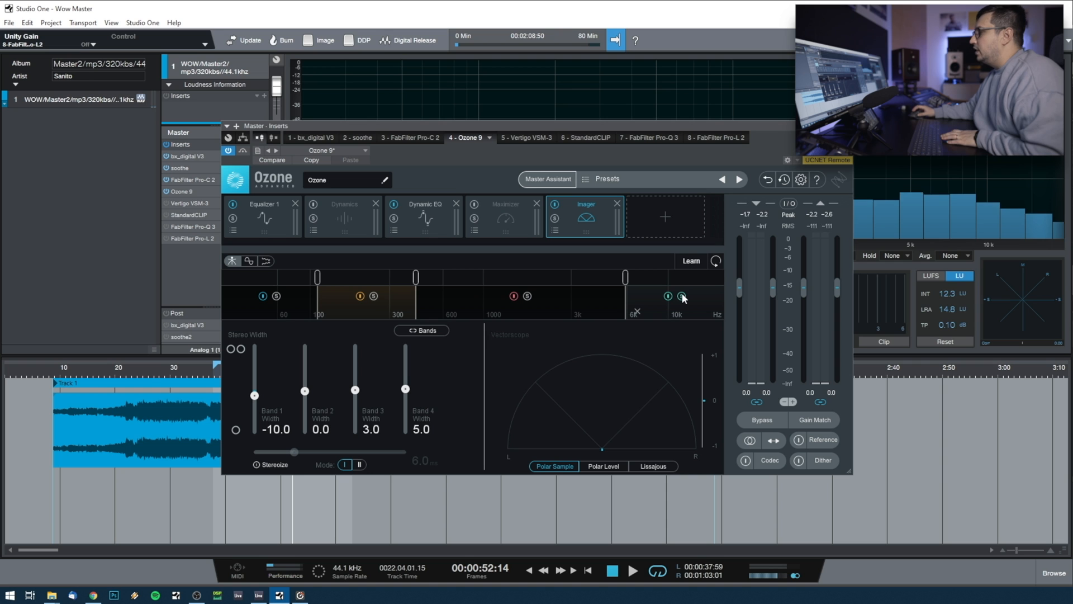
key(space)
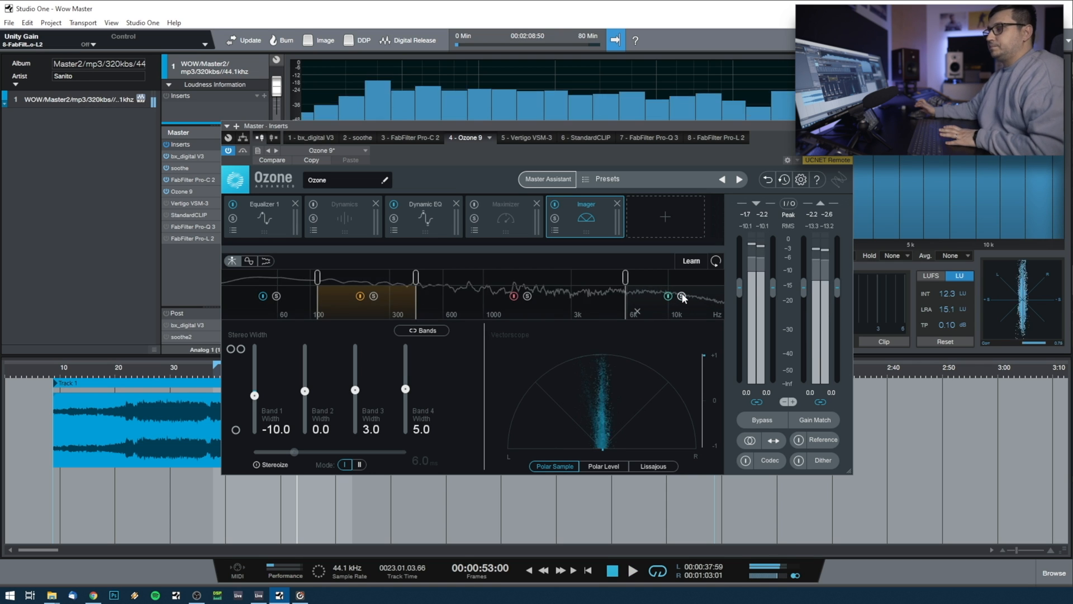
key(space)
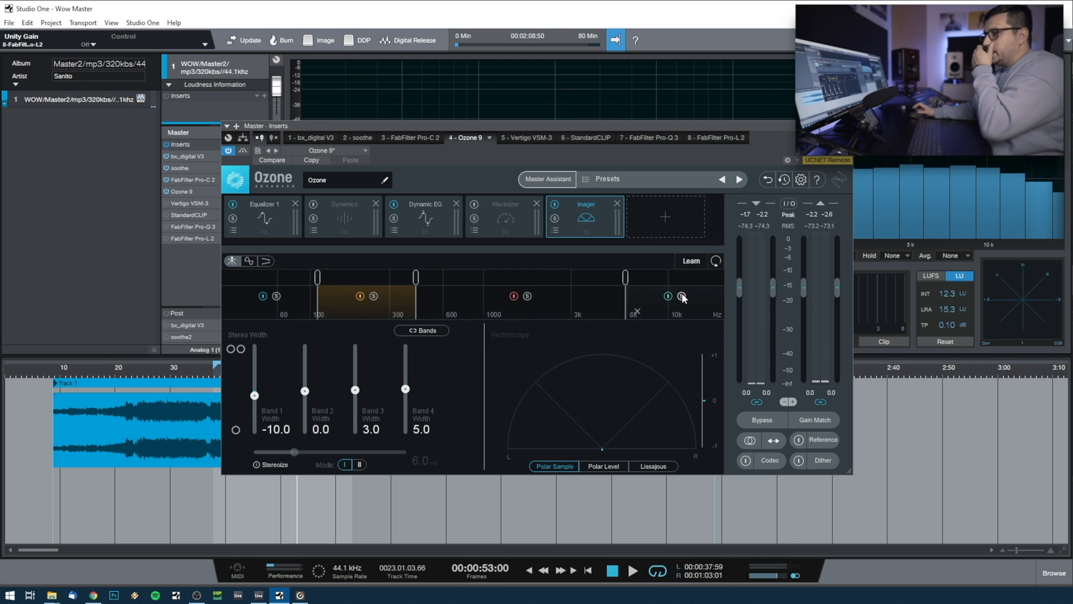
Return to Ozone 9's Dynamic EQ, compare it bypassed and enabled during playback, and examine its 1008 Hz bell band.
click(425, 217)
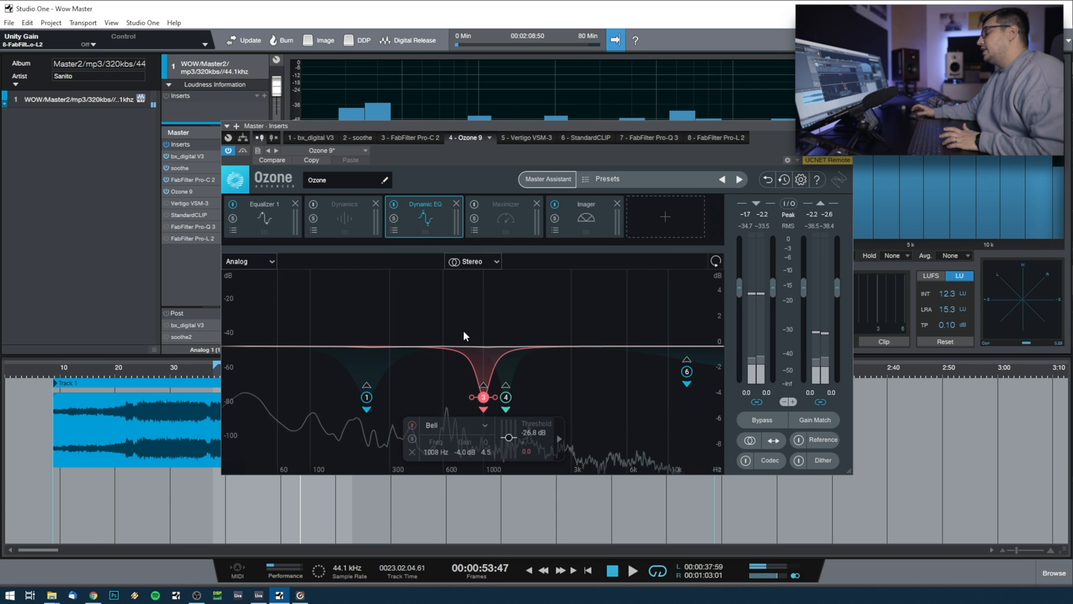
key(space)
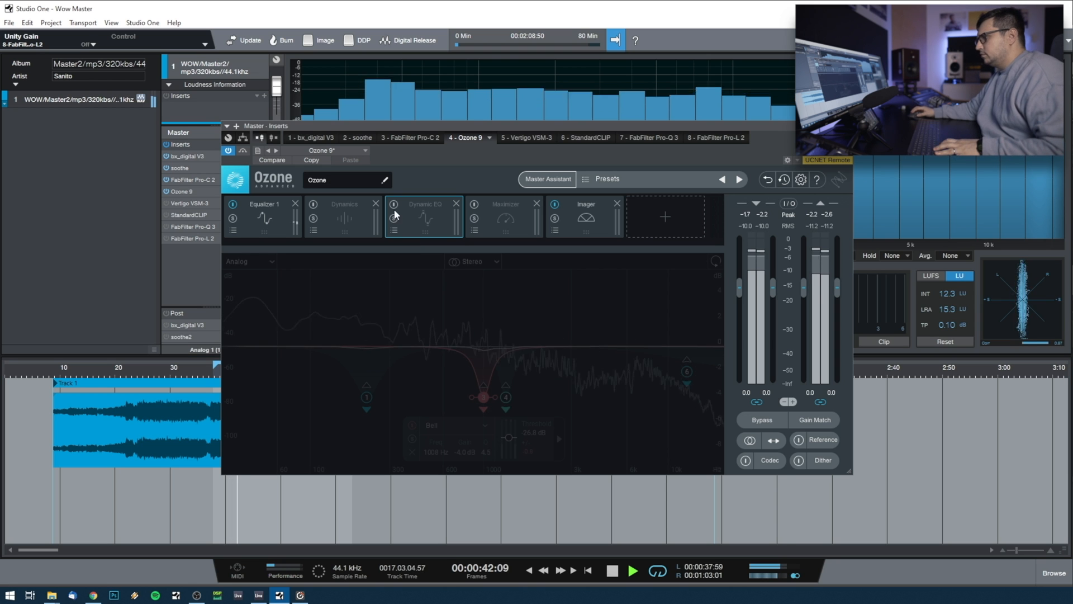
click(484, 401)
drag(484, 400, 484, 401)
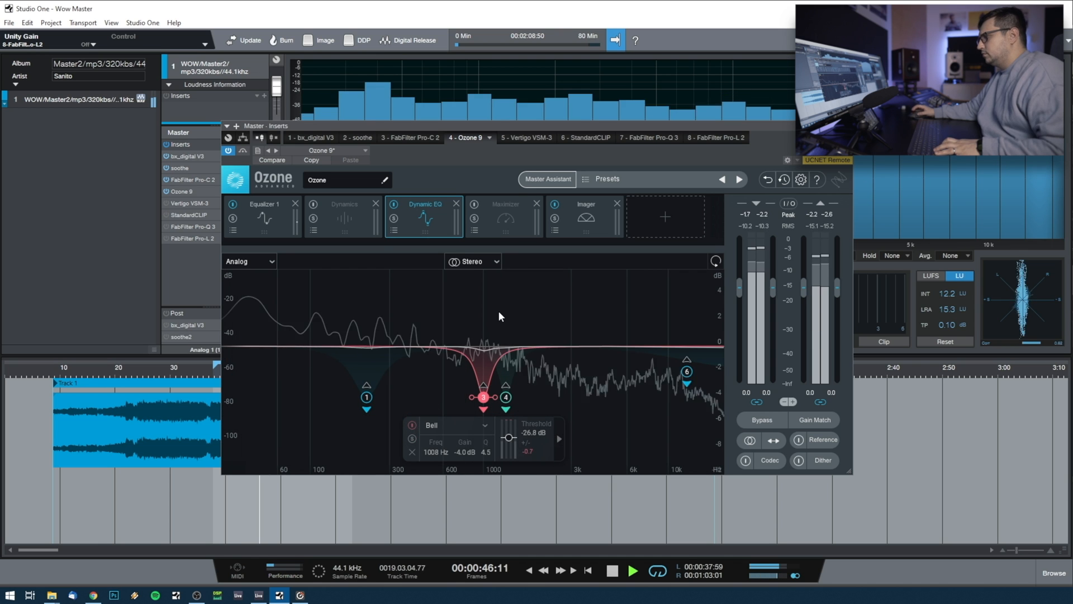
key(space)
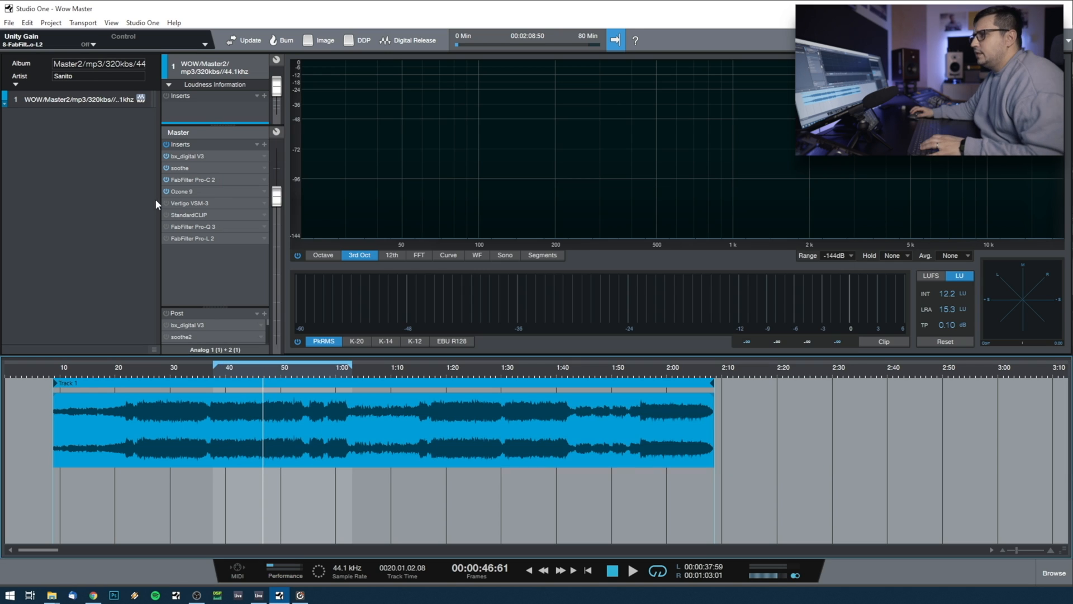
Activate Vertigo VSM-3 in the master inserts, open it, and play the track from the loop start.
click(166, 204)
double_click(187, 204)
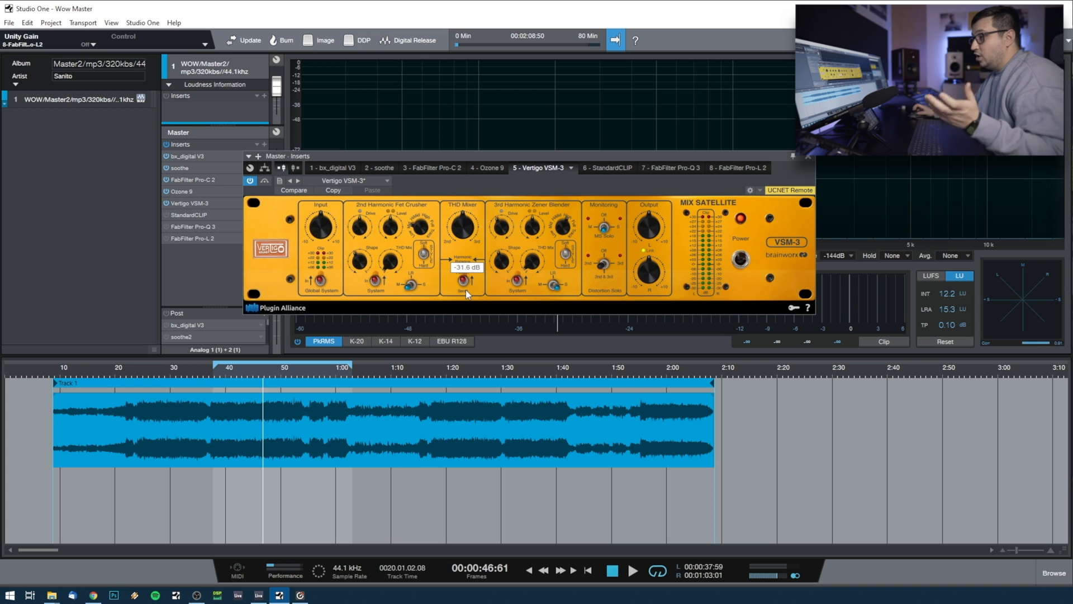
click(216, 377)
key(space)
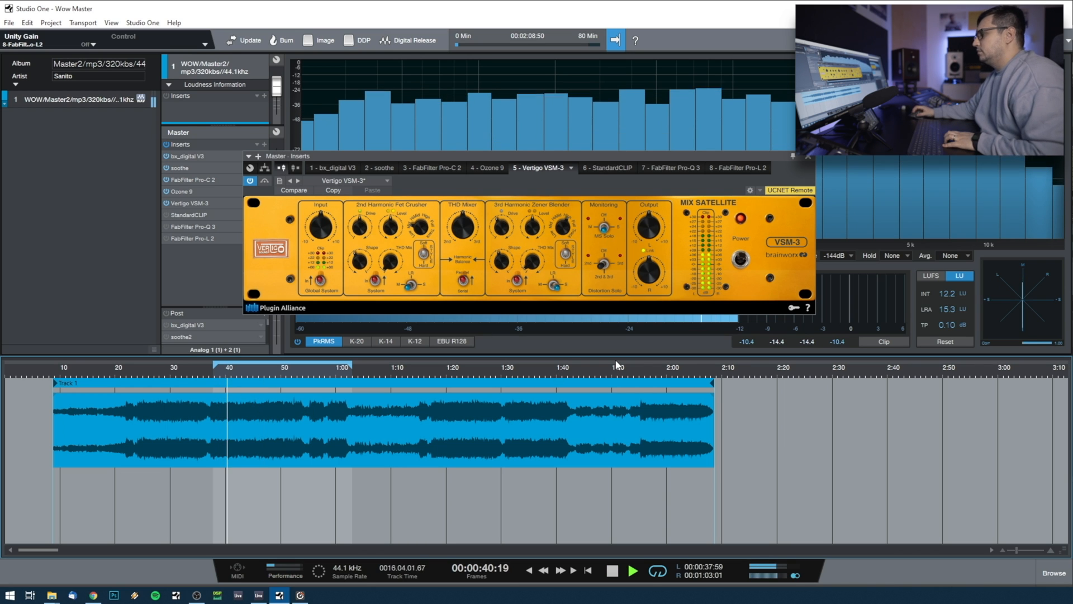
Audition only the harmonics added by Vertigo VSM-3 with Distortion Solo, and return to the full signal.
click(606, 271)
key(space)
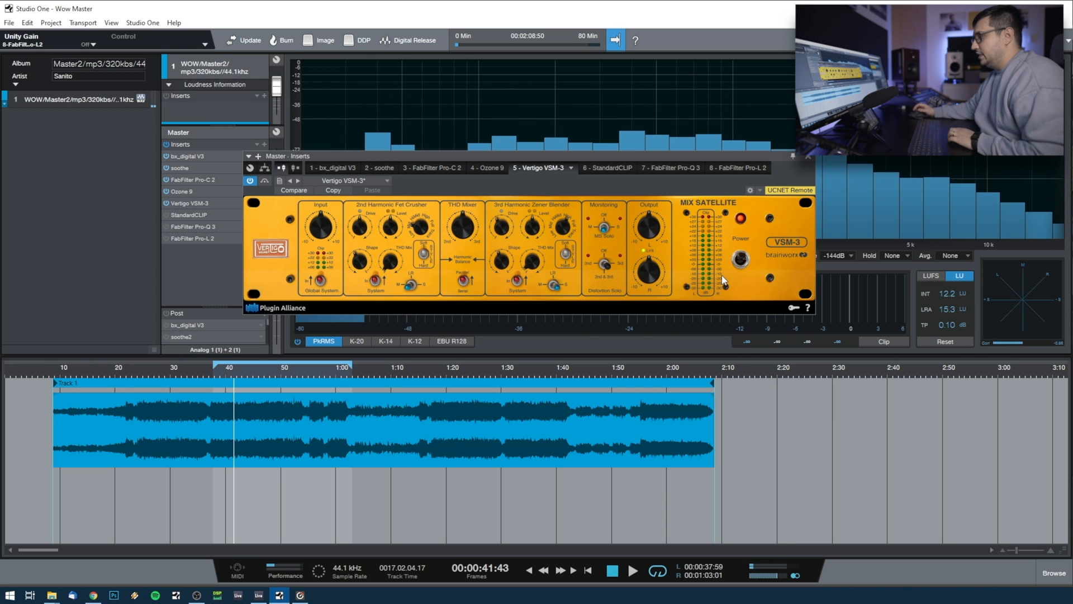
key(space)
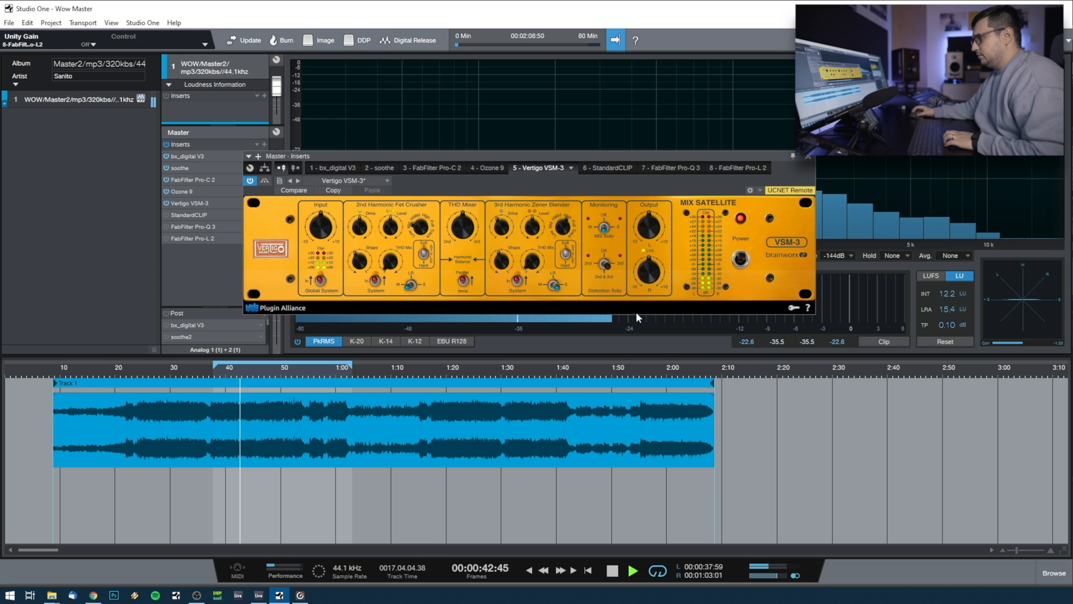
click(606, 275)
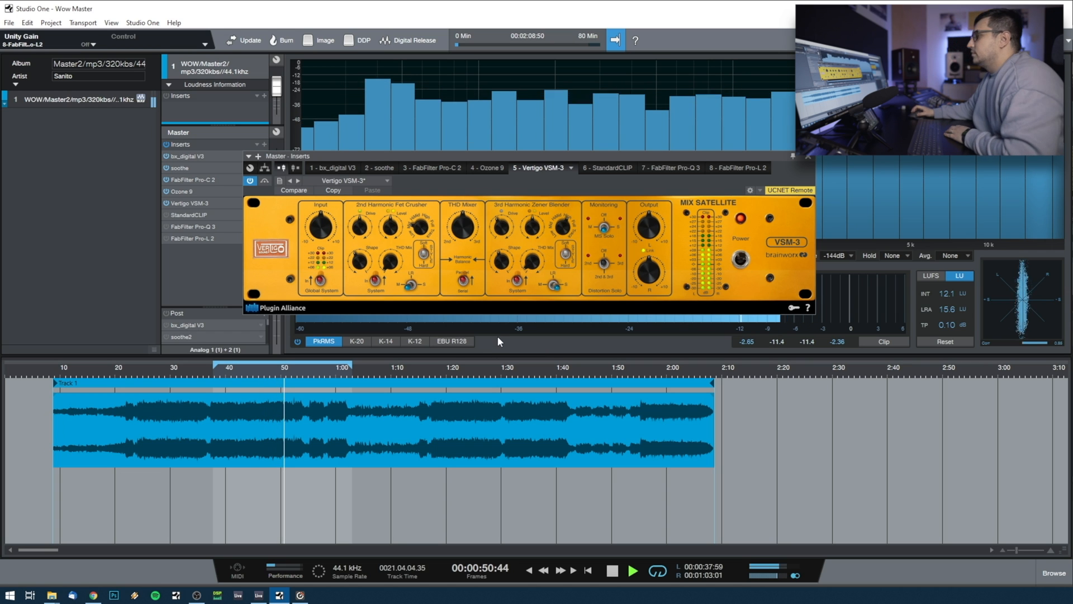
Bypass and re-enable Vertigo VSM-3 during playback to compare the sound, and leave it enabled.
click(266, 181)
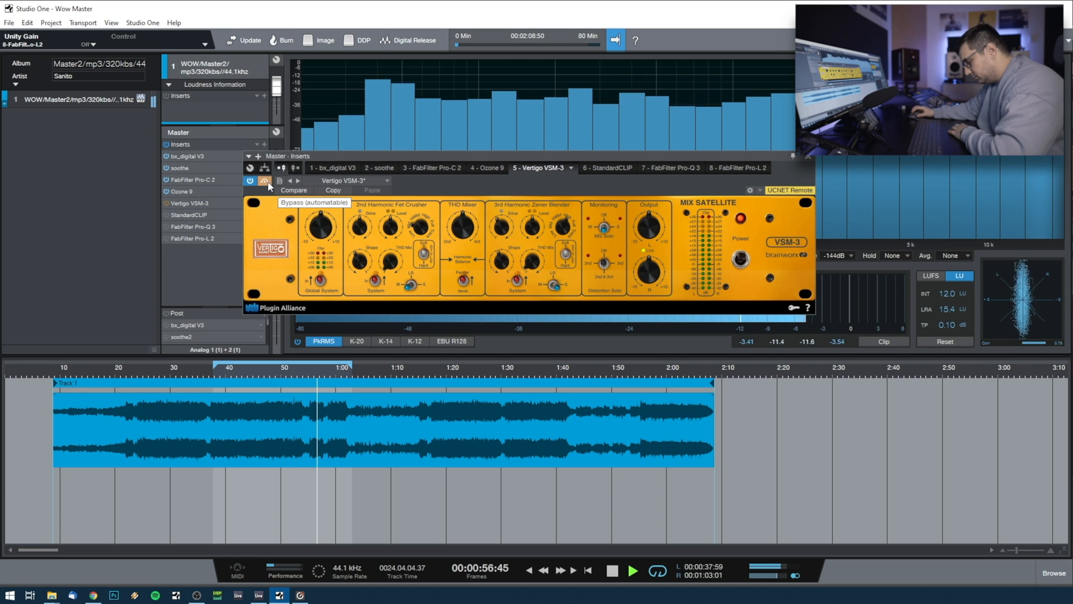
click(266, 181)
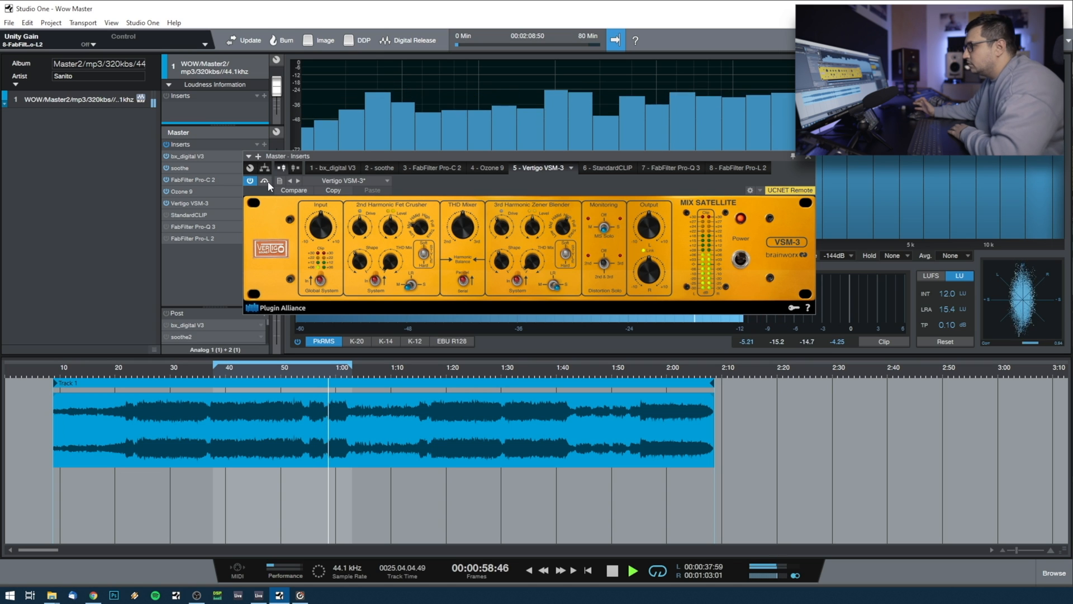
click(266, 181)
key(space)
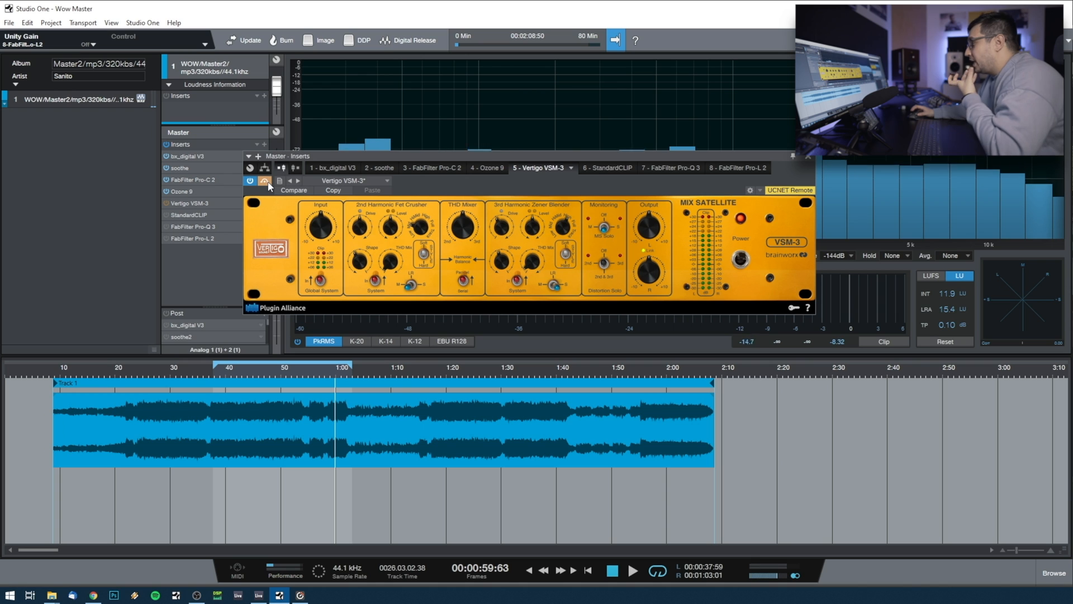
click(266, 182)
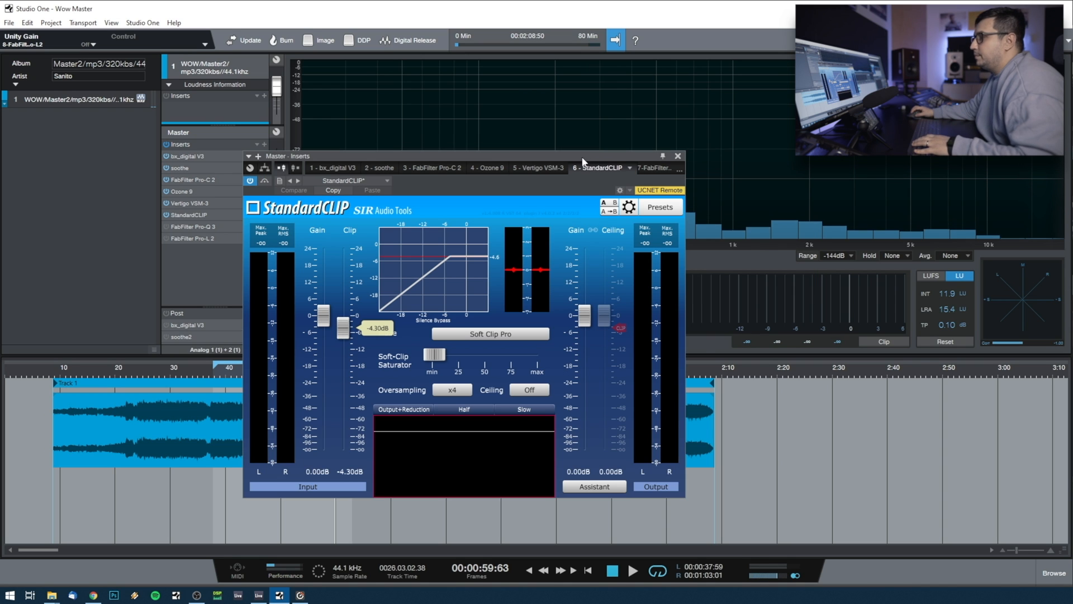
Move the StandardCLIP window clear of the track, audition the clipper during playback, and close it.
drag(583, 158, 635, 69)
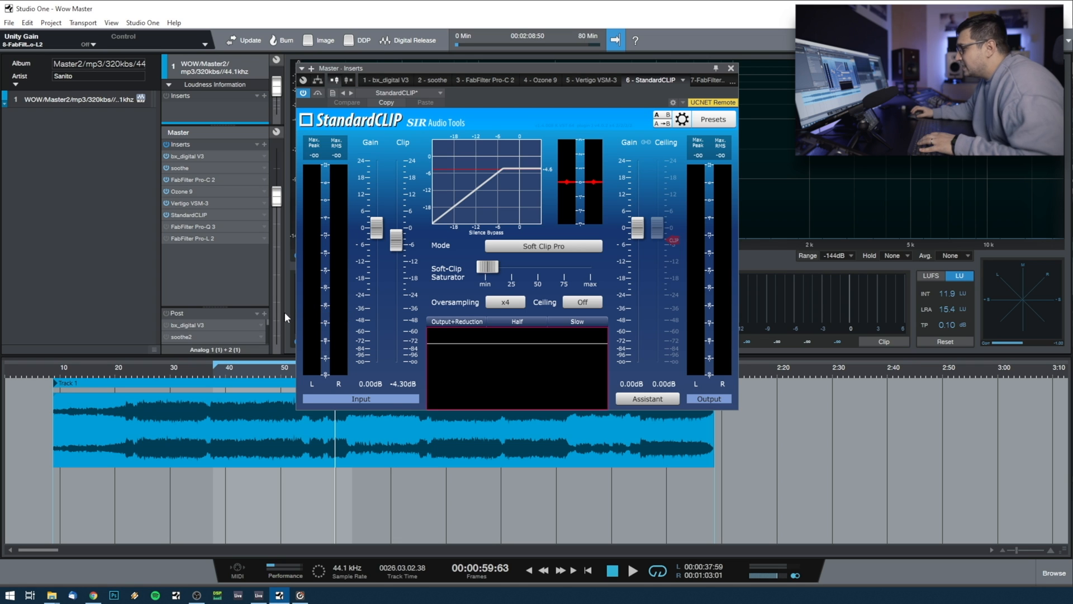
key(space)
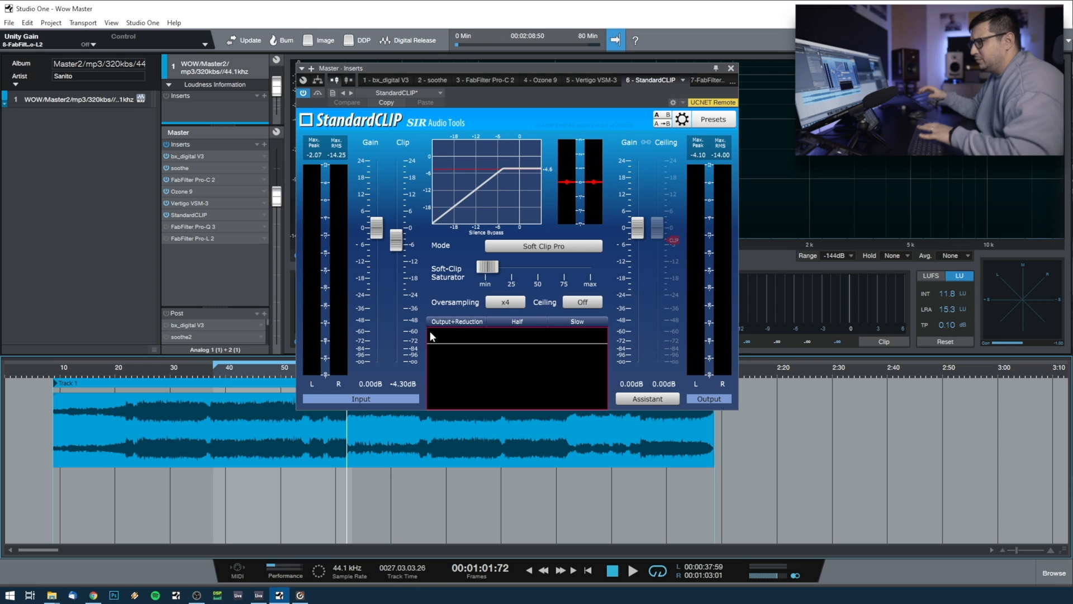
click(731, 68)
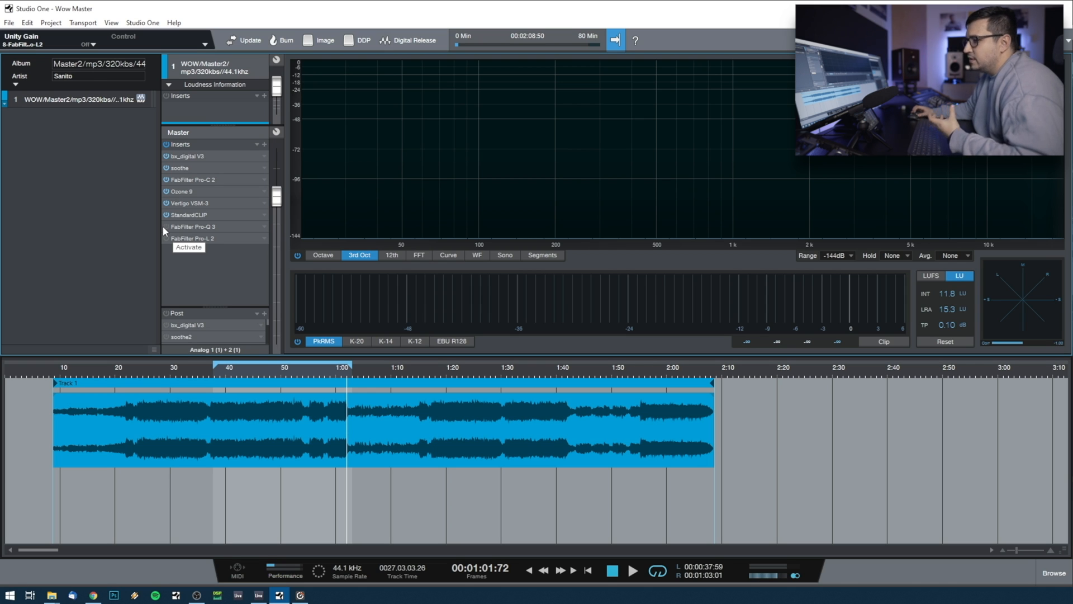
Activate FabFilter Pro-Q 3 in the master inserts and audition its narrow -2 dB cuts soloed, including the 1633.4 Hz and 1043 Hz bands.
click(165, 226)
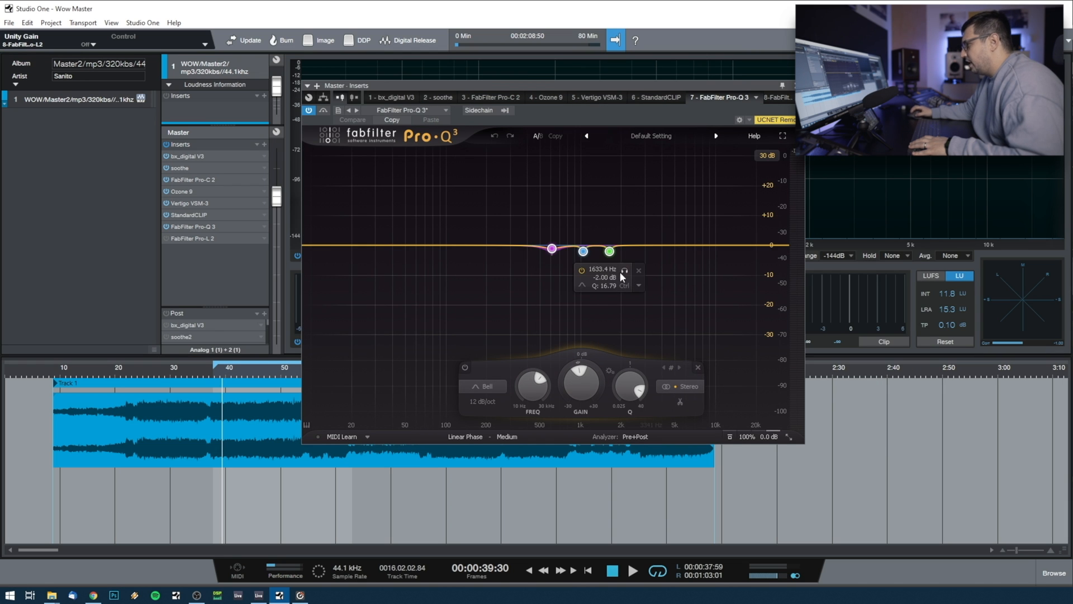
key(space)
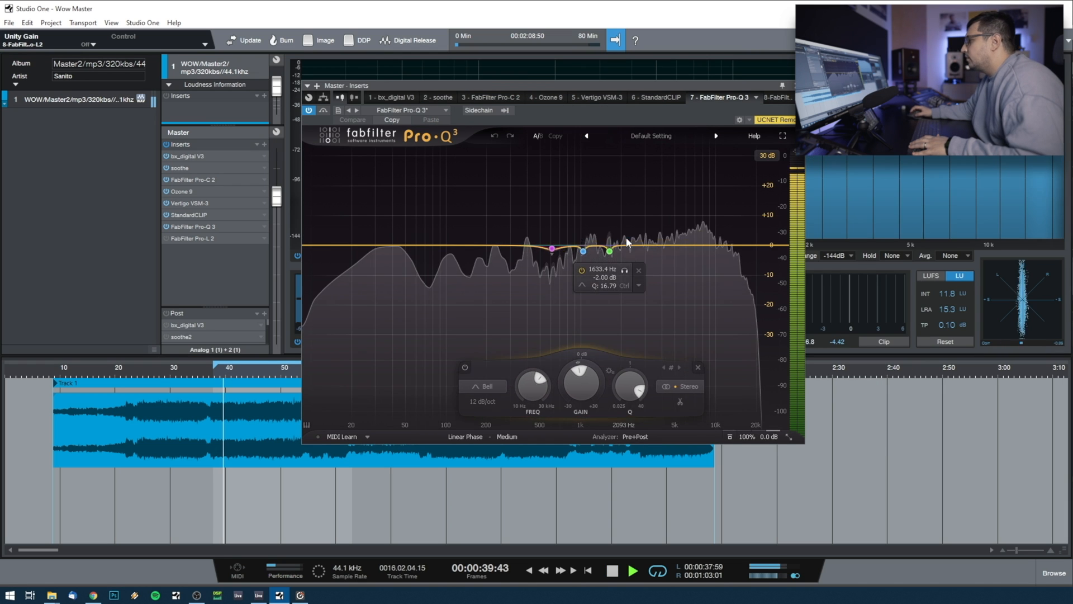
click(624, 270)
click(584, 253)
click(598, 270)
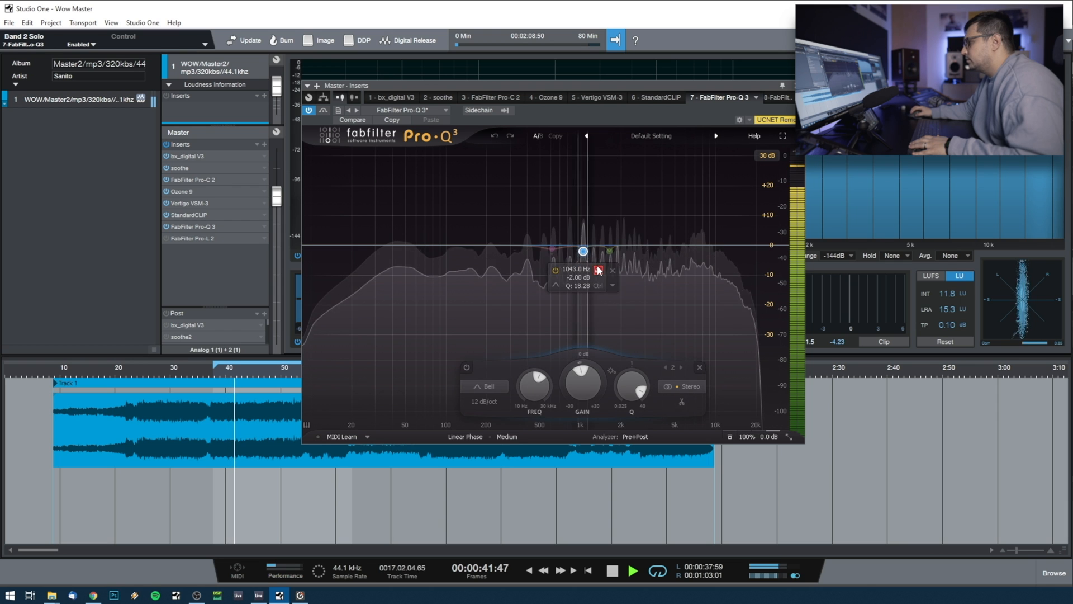
click(566, 273)
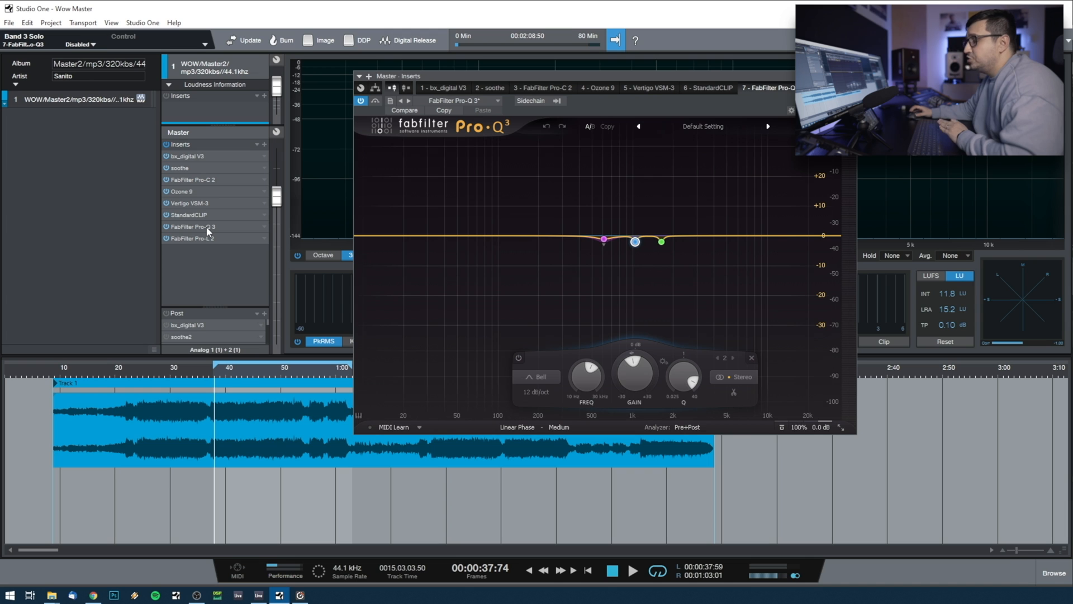
Open FabFilter Pro-L 2 and inspect its Potentially Super Loud preset among the Loud presets.
double_click(199, 237)
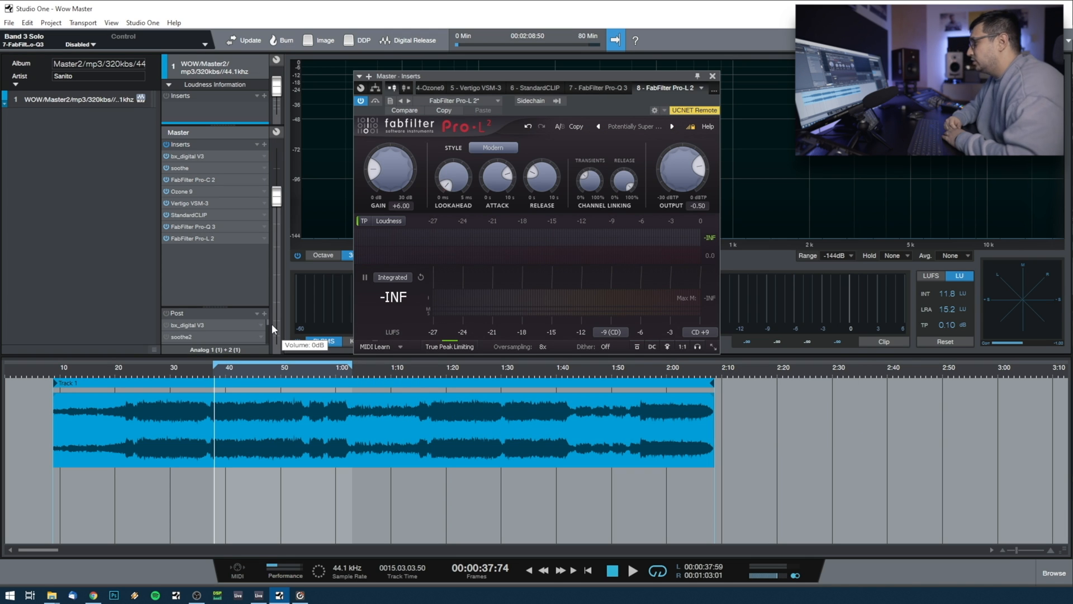
click(630, 126)
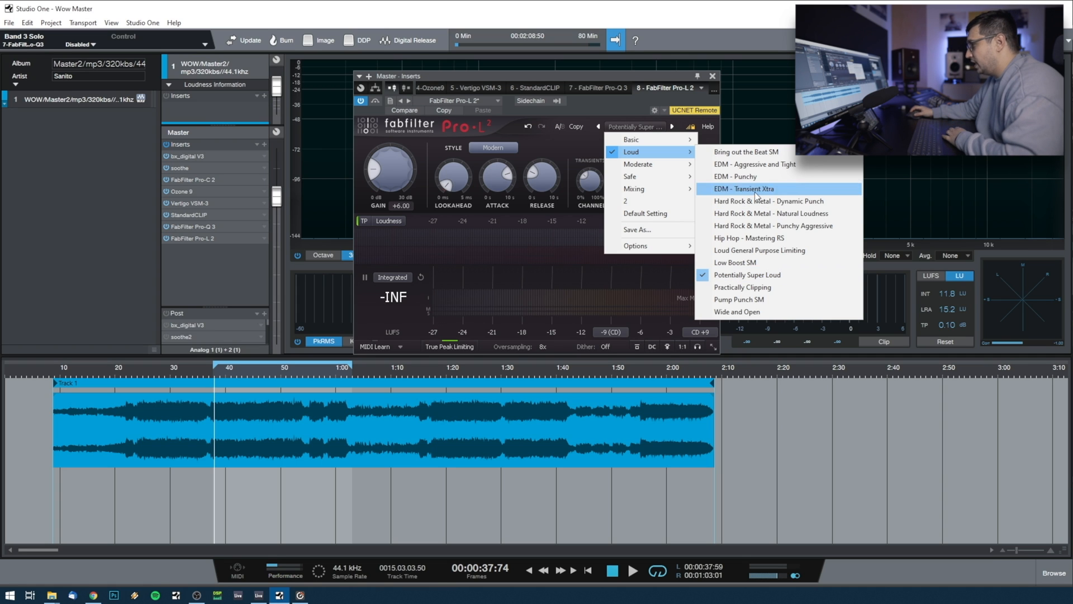
click(623, 112)
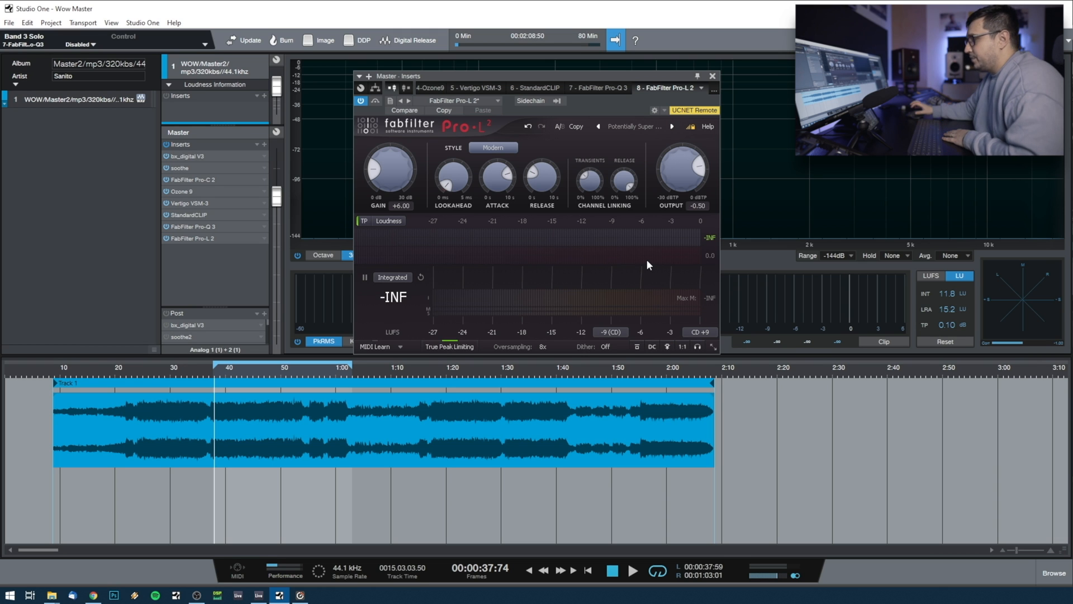
Inspect the loudness target options of FabFilter Pro-L 2, keep -9 LUFS (CD), and play the loop through the limiter.
click(611, 332)
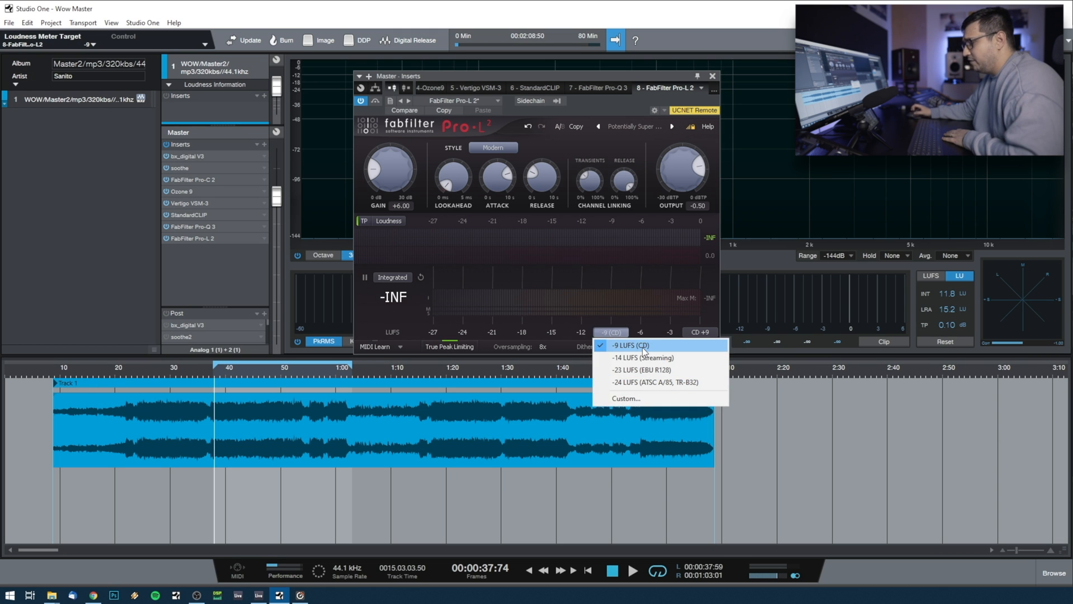
key(space)
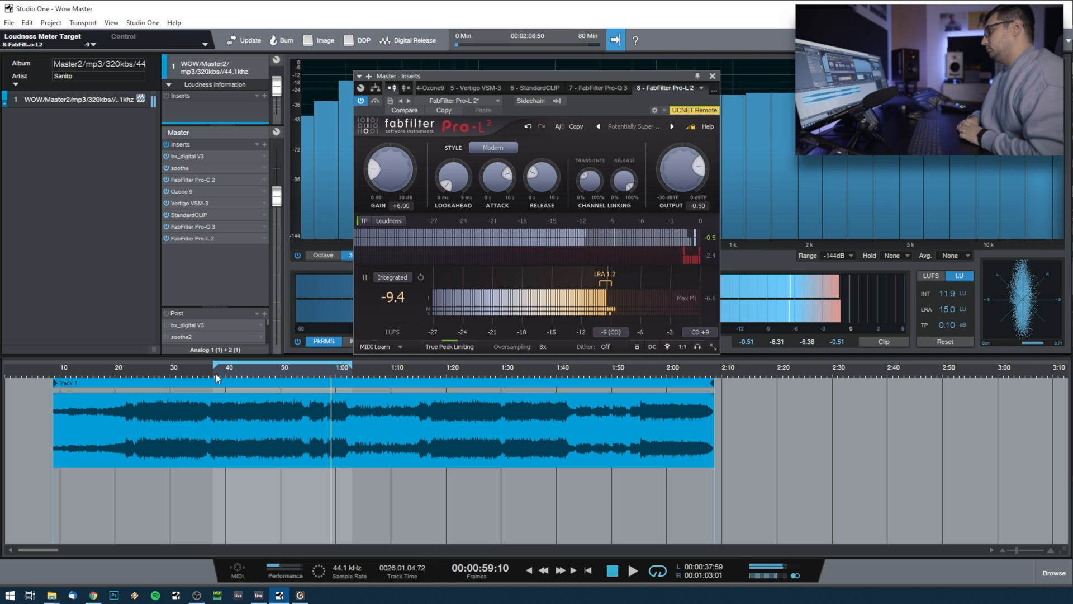
key(space)
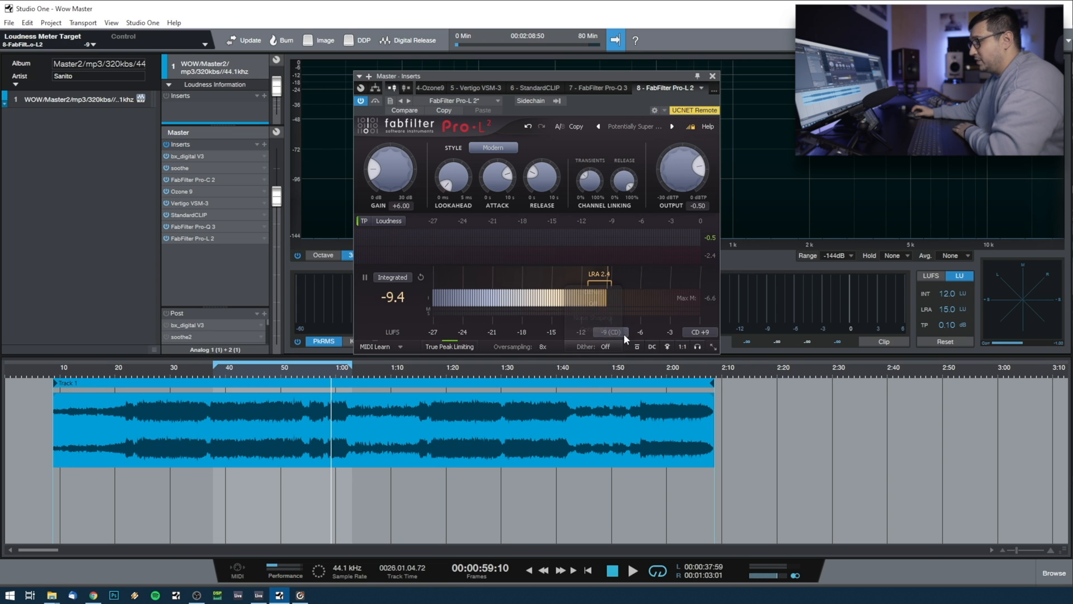
Close FabFilter Pro-L 2 and enlarge the master's Post section to show its full insert list.
click(712, 76)
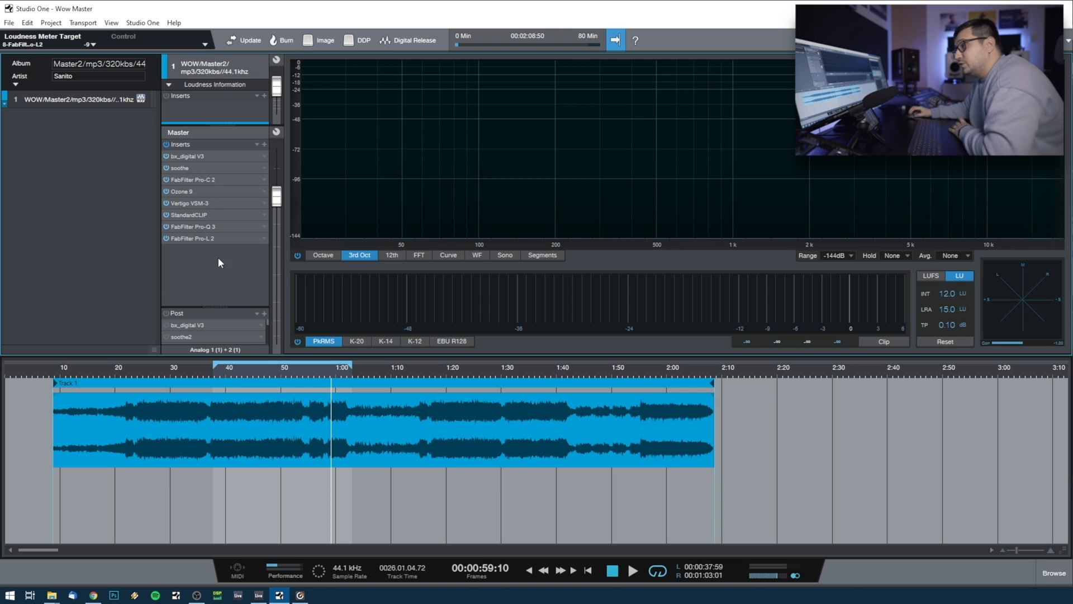
drag(214, 307, 223, 89)
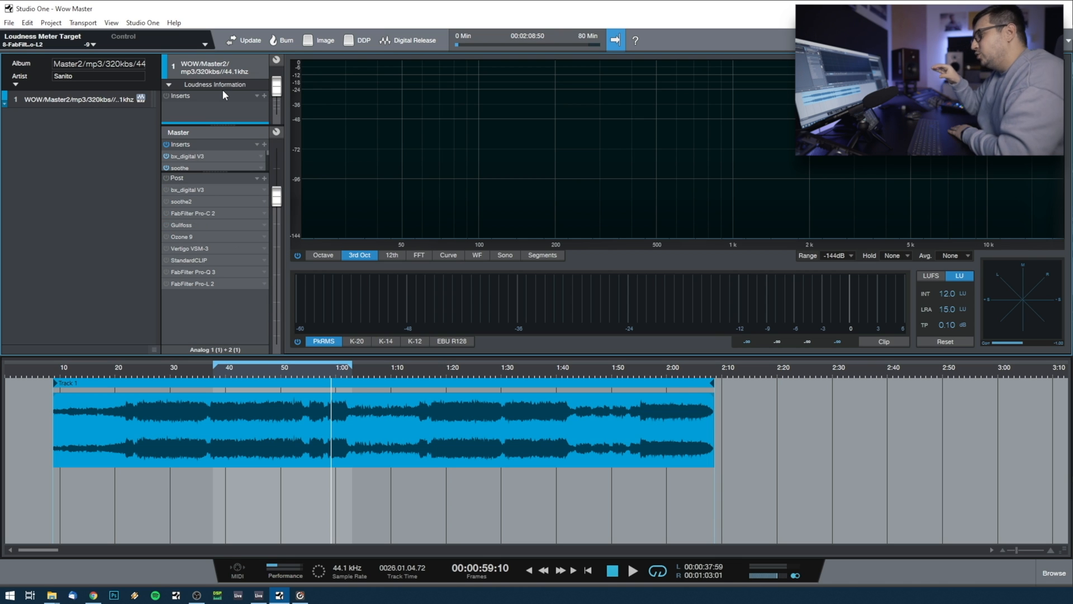
Open soothe2 in the Post inserts, load the Master preset from its Master category, and check the mix setting.
click(176, 189)
click(190, 197)
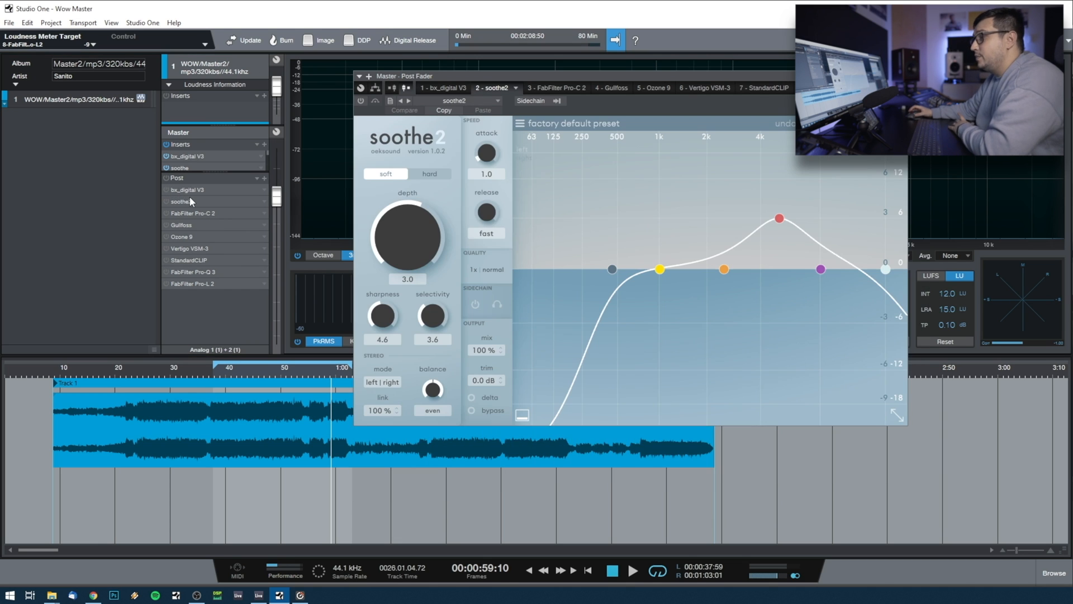
click(535, 125)
mouse_move(550, 319)
scroll(671, 364, down, 1)
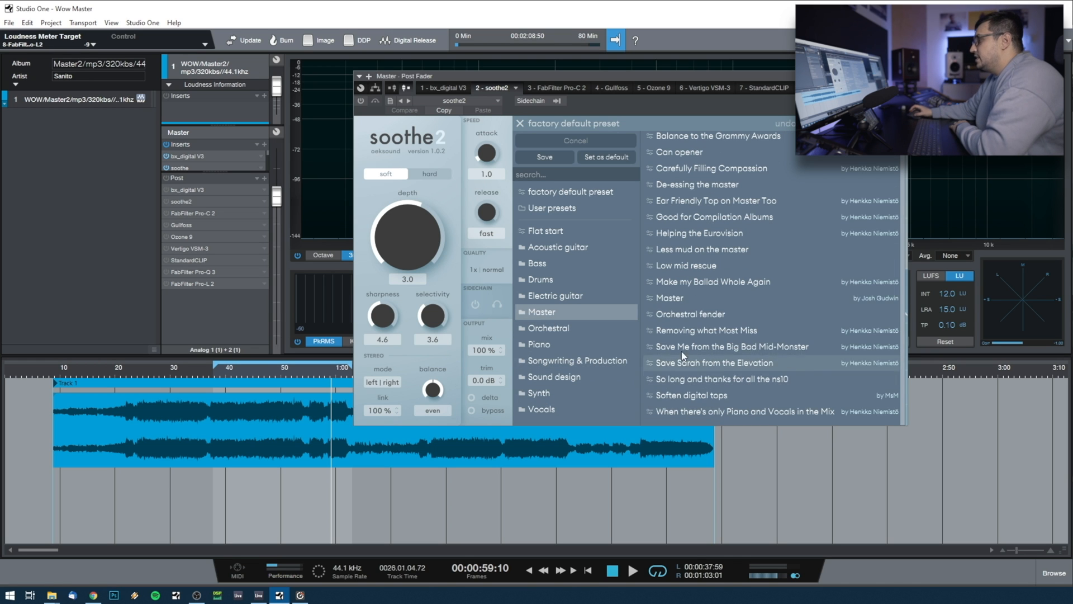
click(712, 297)
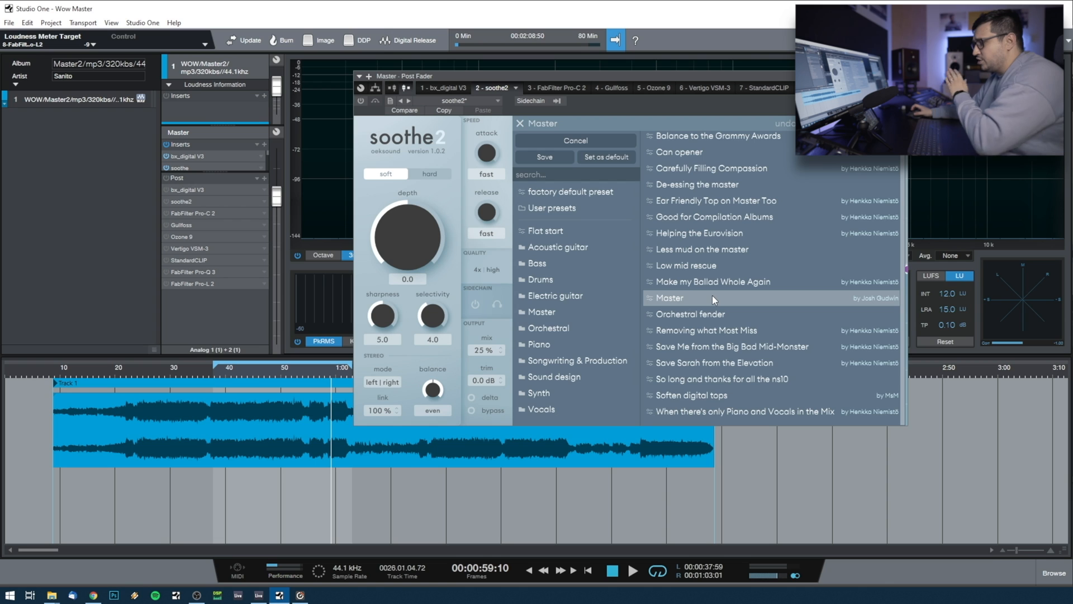
click(521, 124)
mouse_move(481, 353)
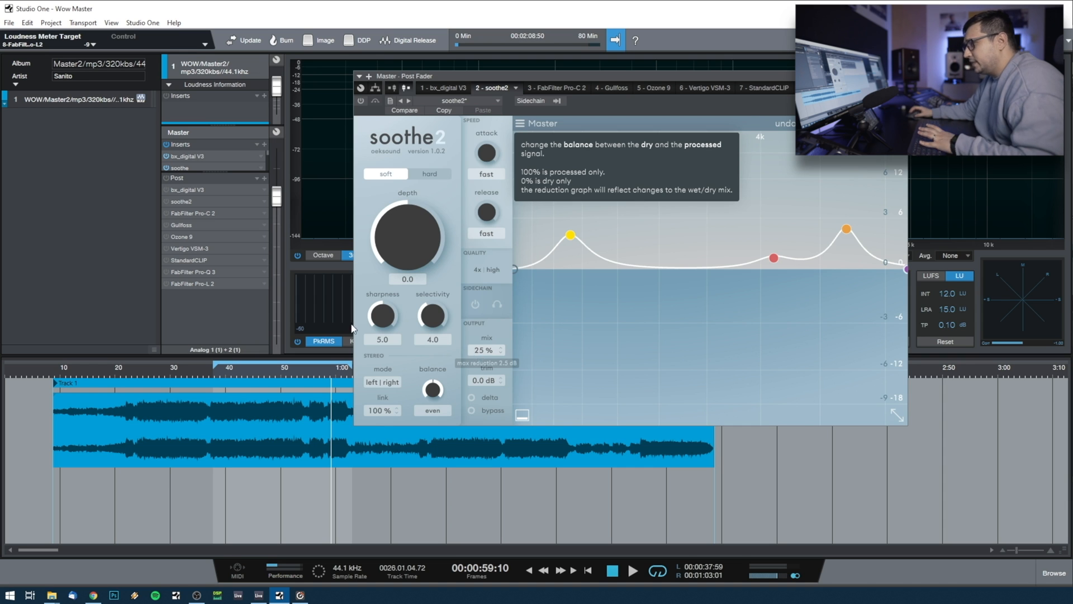
View FabFilter Pro-C 2 and Gullfoss from the Post inserts one after the other.
double_click(190, 213)
double_click(188, 225)
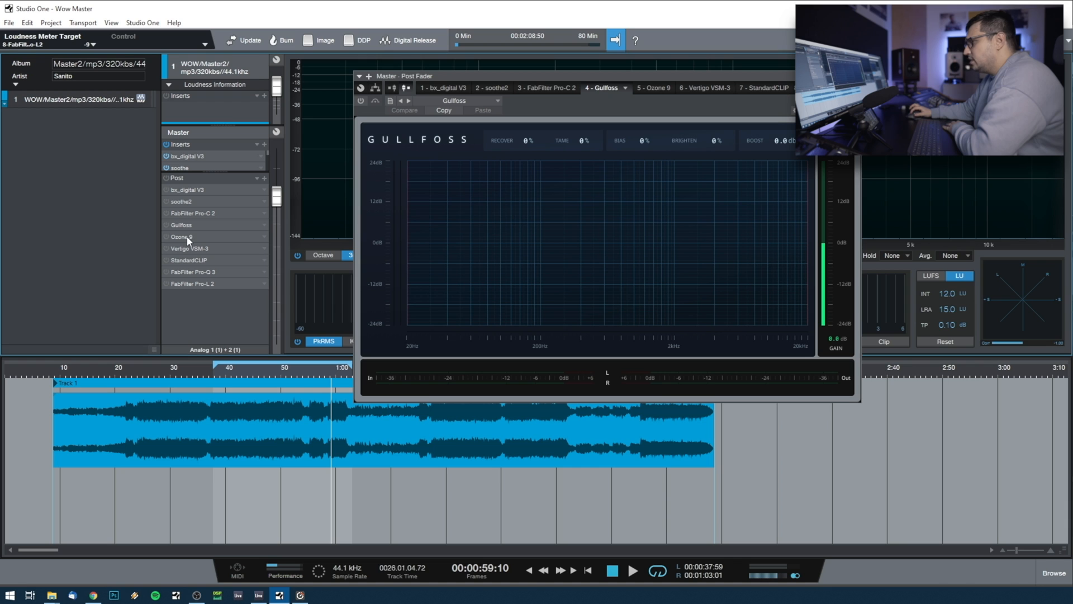
Open Ozone 9 in the Post inserts, start its Master Assistant, and set the loudness and EQ intensity to High.
click(187, 236)
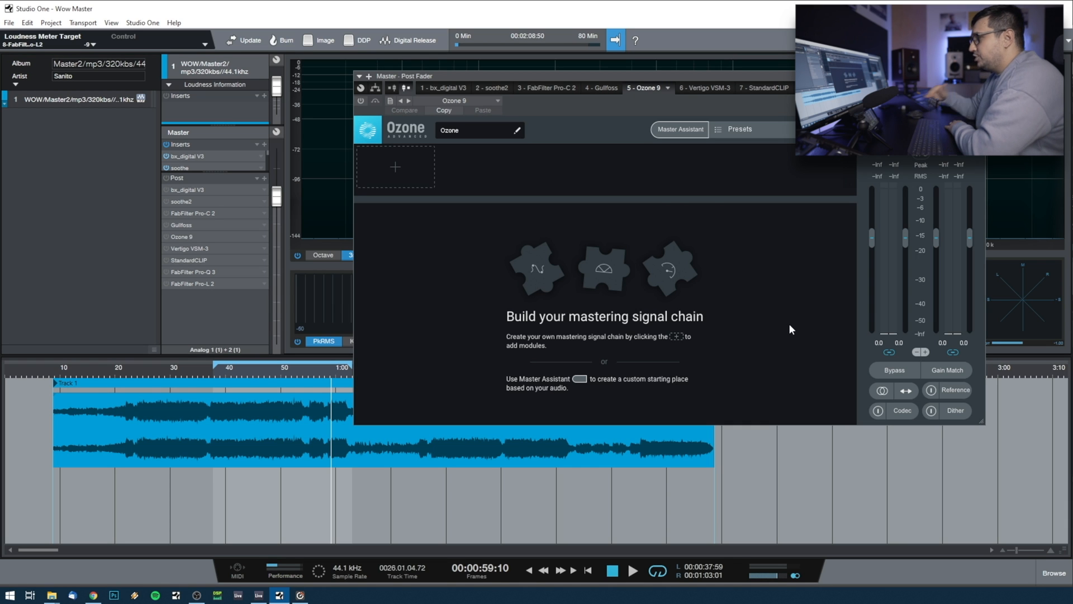
click(673, 129)
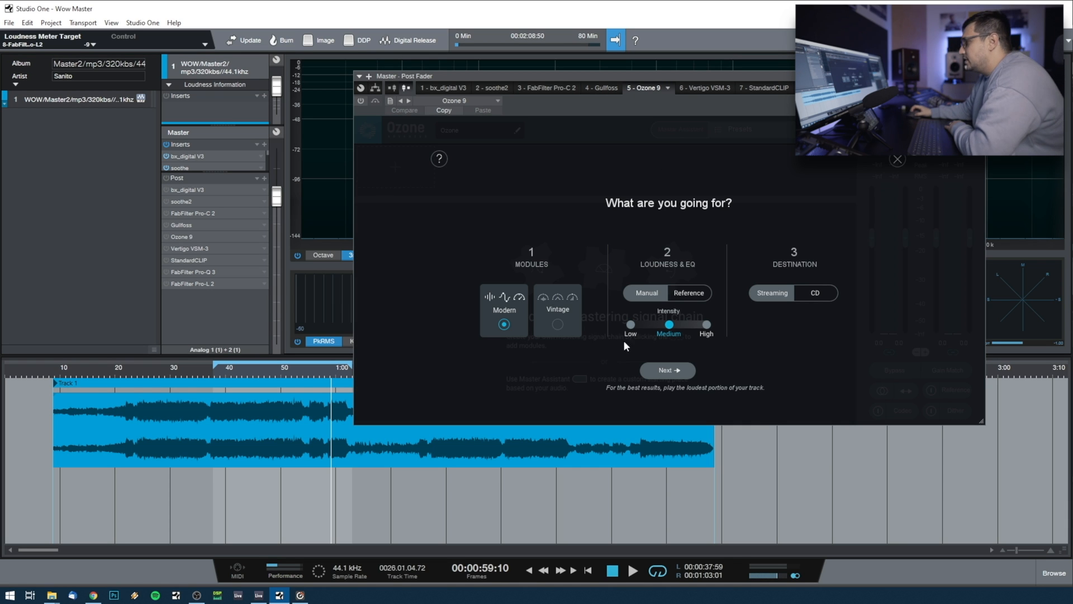
click(706, 328)
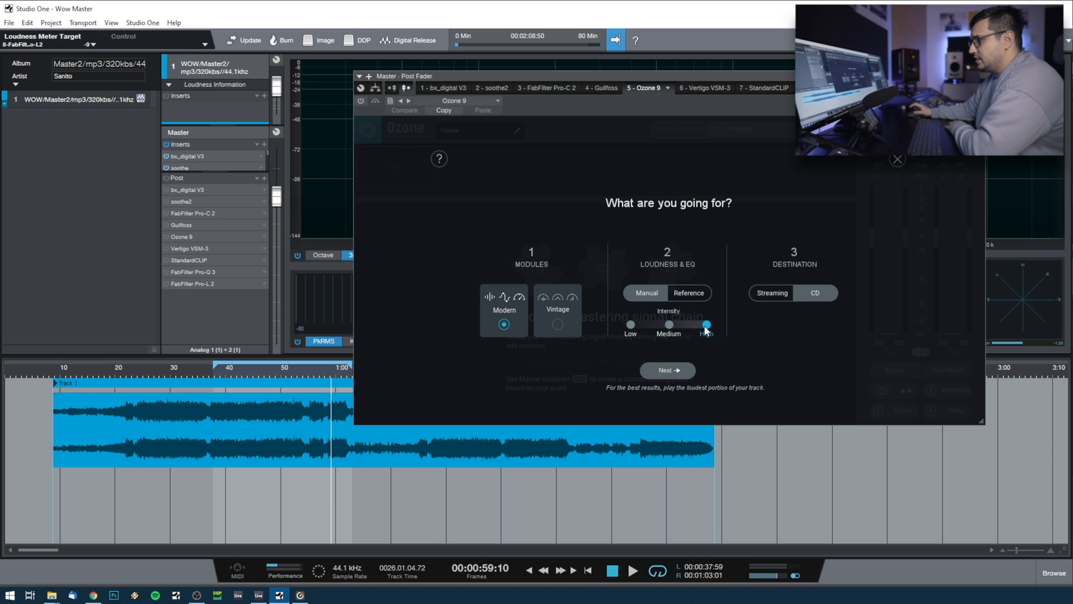